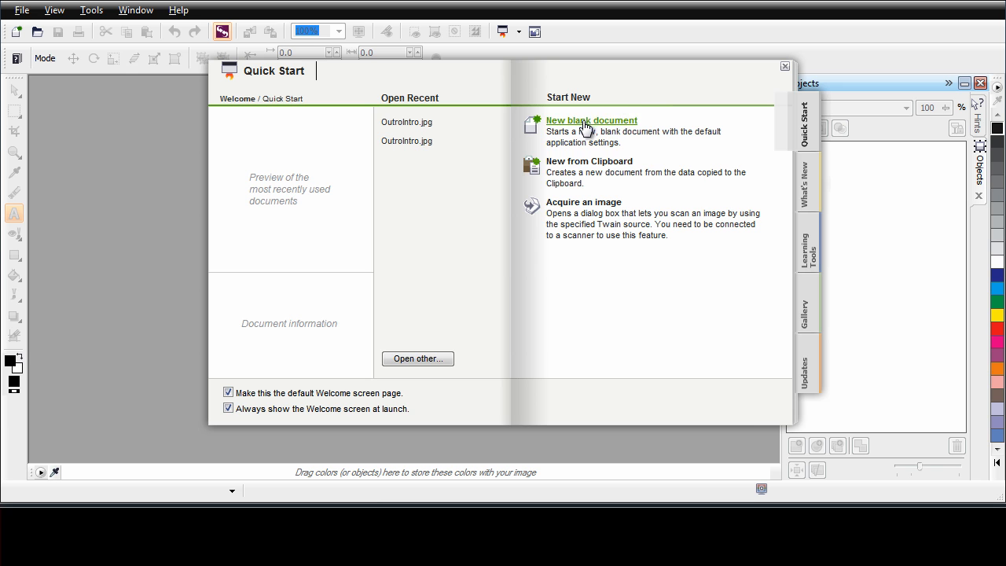
Set up a new blank document with a resolution of 300 dpi and the 24-Bit RGB color mode
left_click(582, 122)
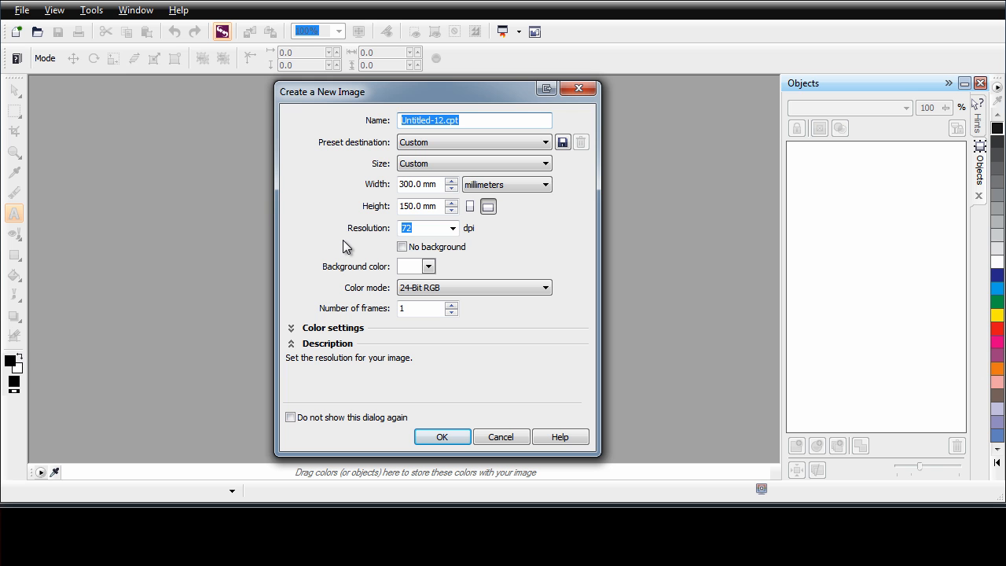
left_click(454, 228)
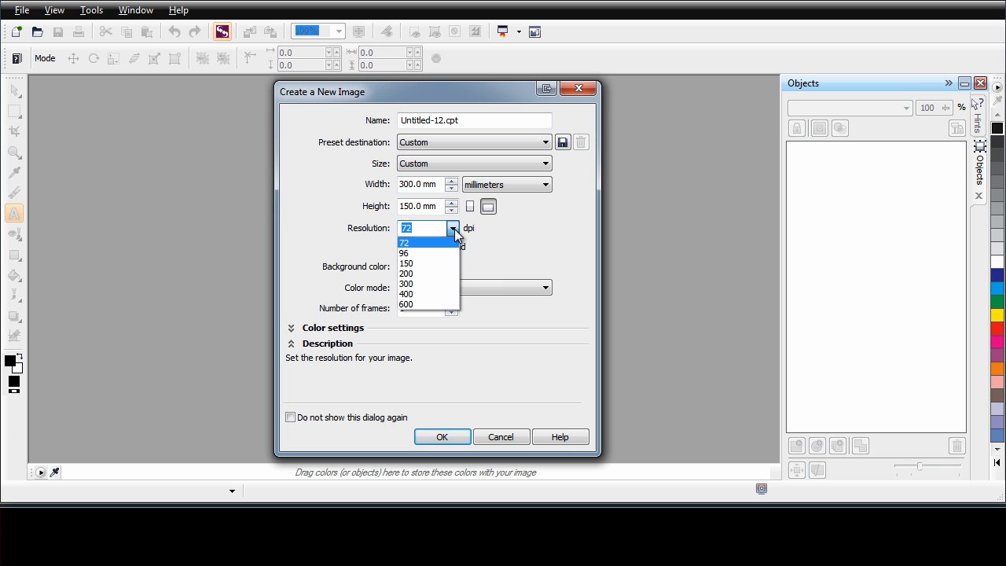
left_click(424, 283)
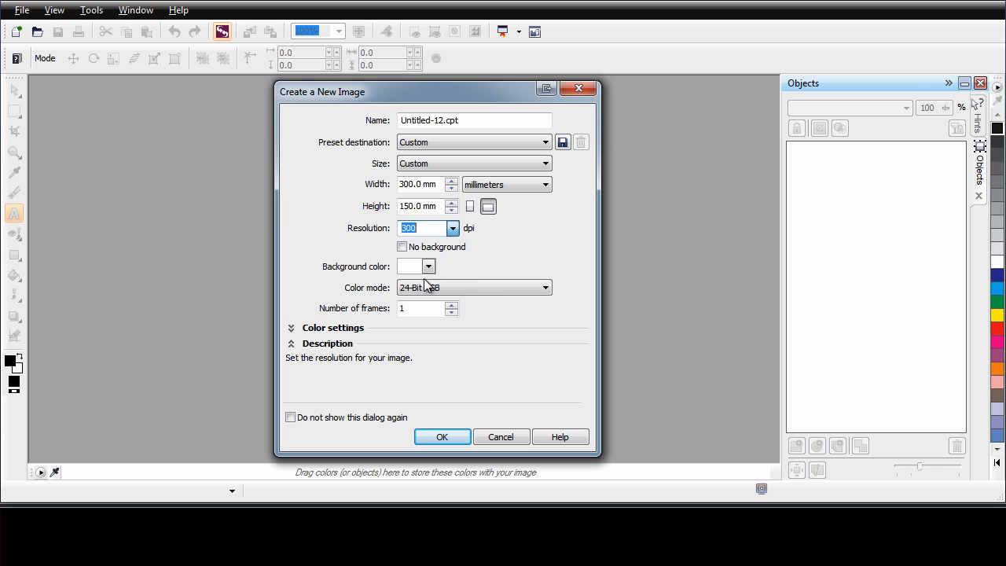
left_click(548, 286)
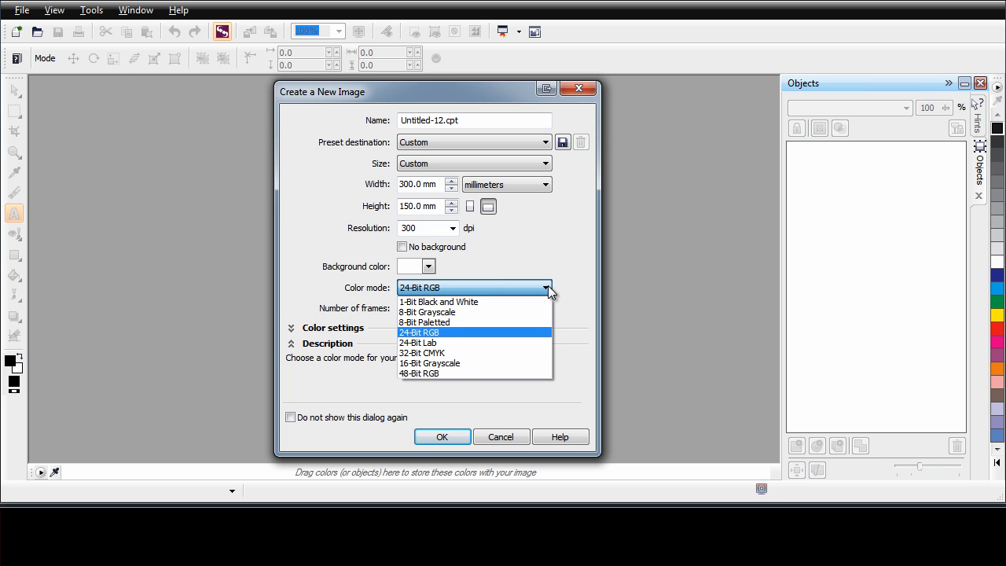
left_click(484, 333)
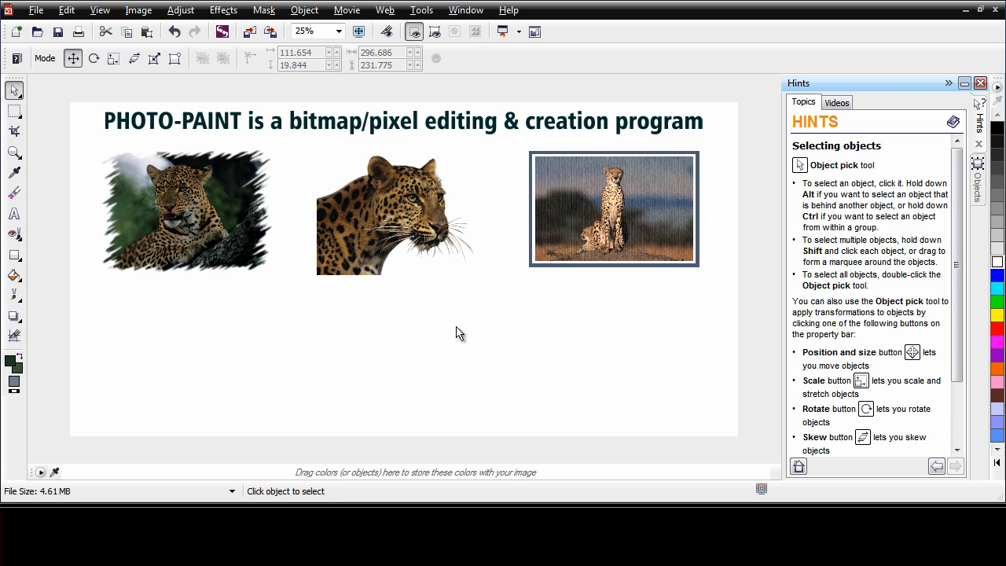
Zoom in on the edge of the middle leopard's face to inspect individual pixels, and return to the full-page view
left_click(14, 153)
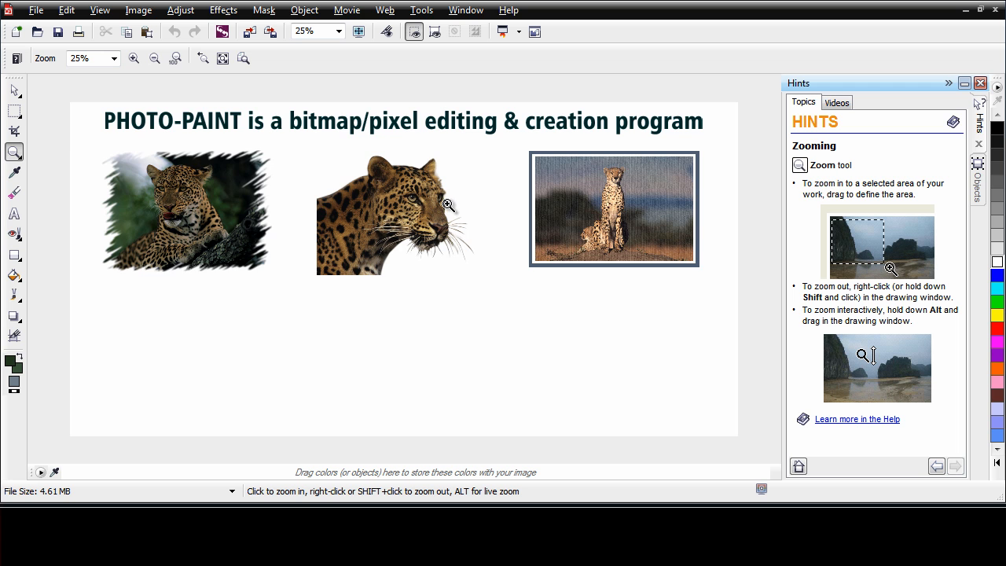
left_click_drag(447, 205, 451, 209)
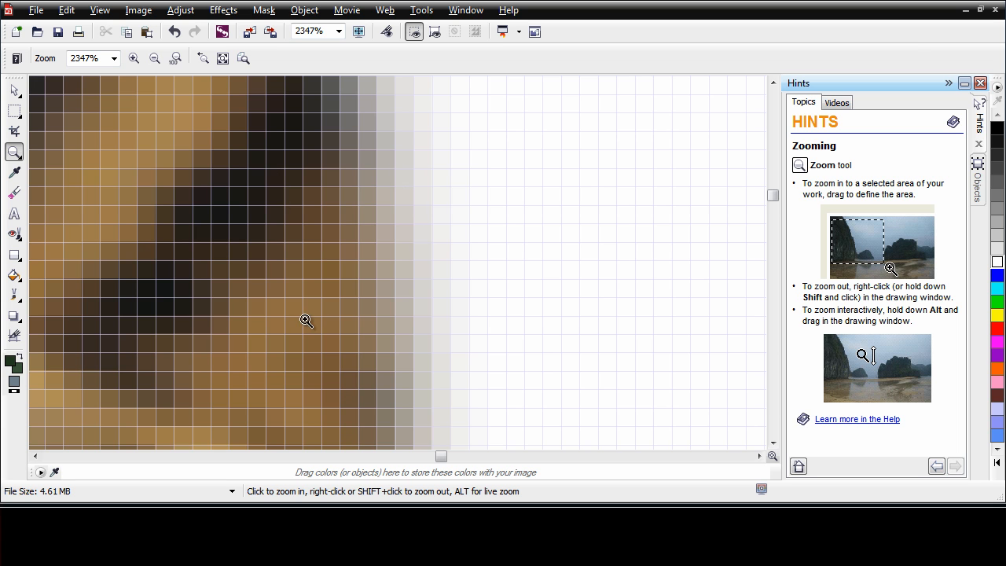
right_click(438, 351)
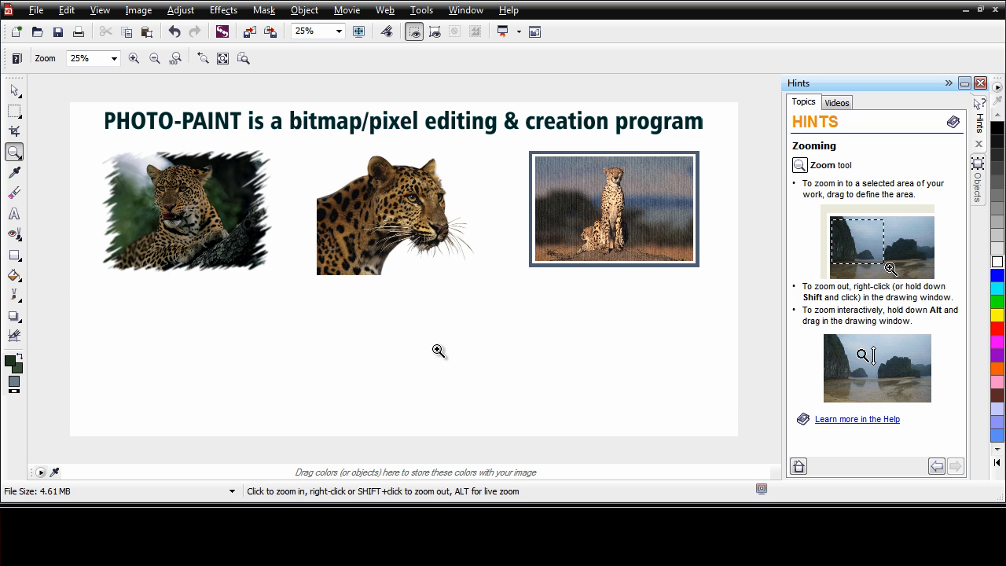
Activate the Rectangle tool and look through the Hints docker's videos and rectangle topic
left_click(22, 261)
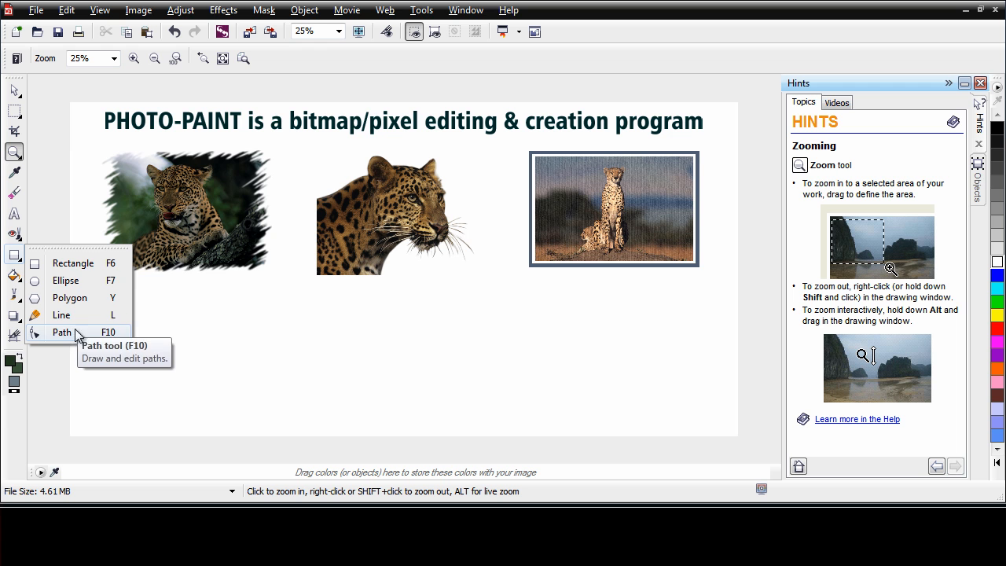
left_click(57, 269)
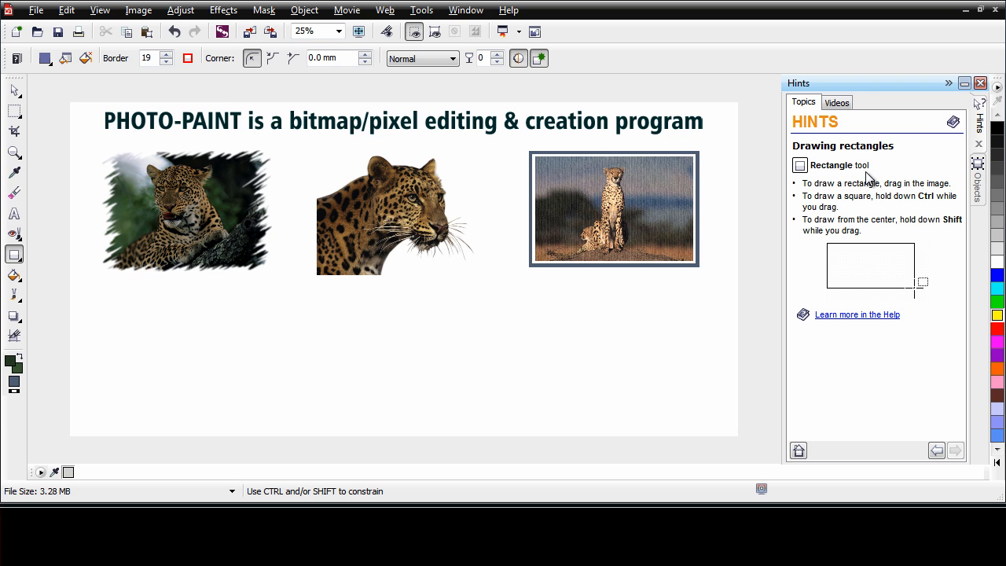
left_click(838, 103)
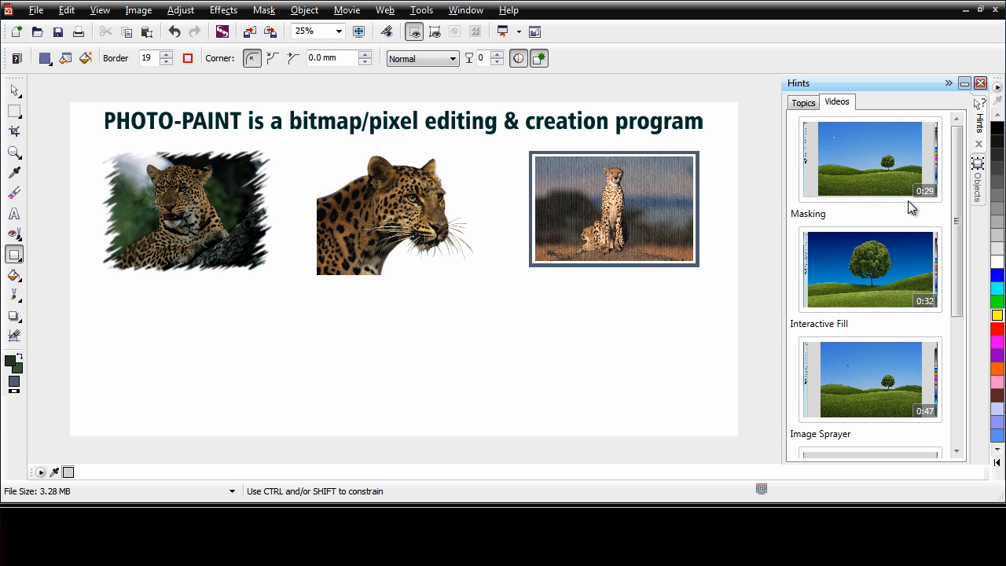
left_click(808, 100)
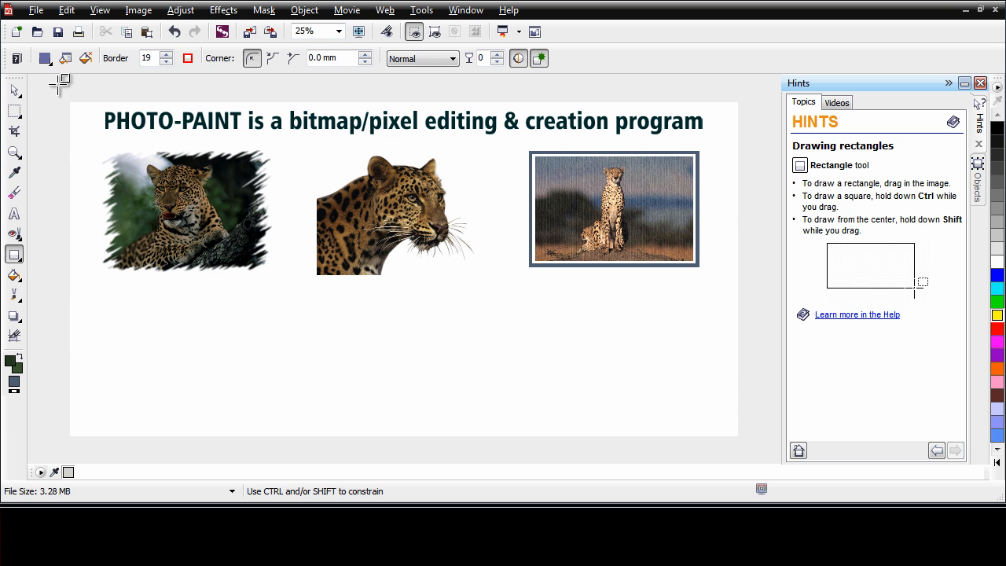
Float the toolbox over the page and dock it again, and collapse and reopen the Hints docker
left_click_drag(19, 76, 195, 115)
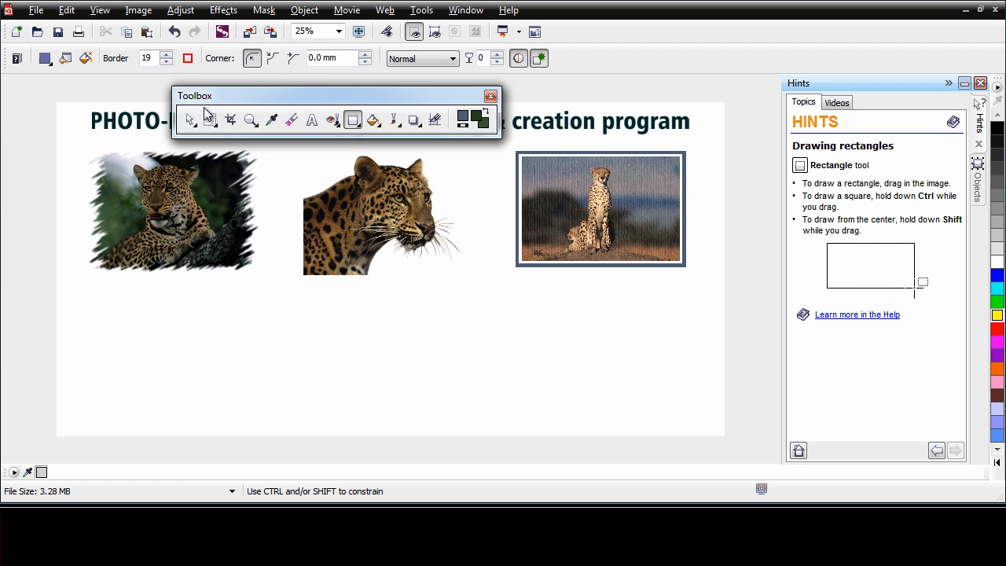
double_click(314, 100)
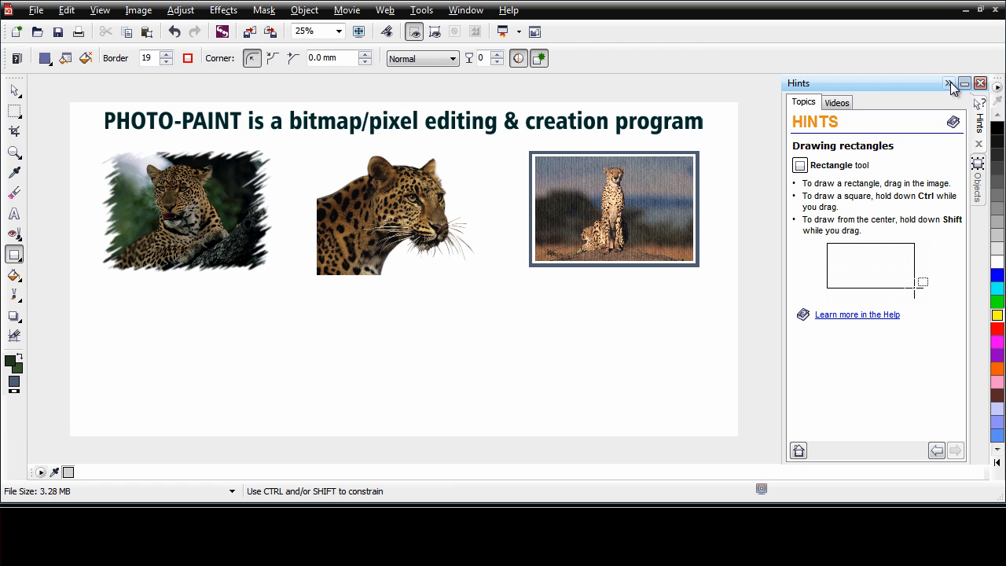
left_click(950, 84)
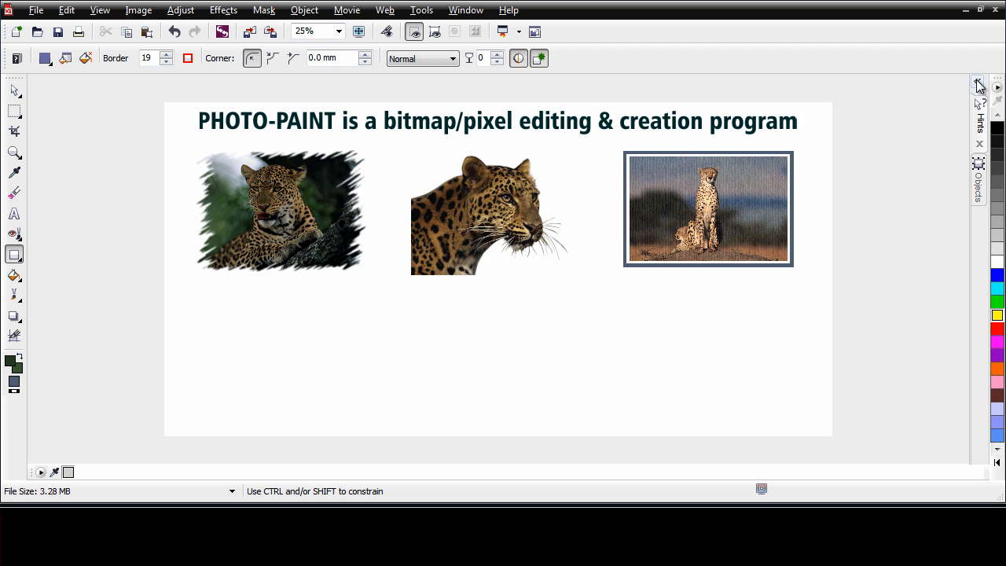
left_click(980, 87)
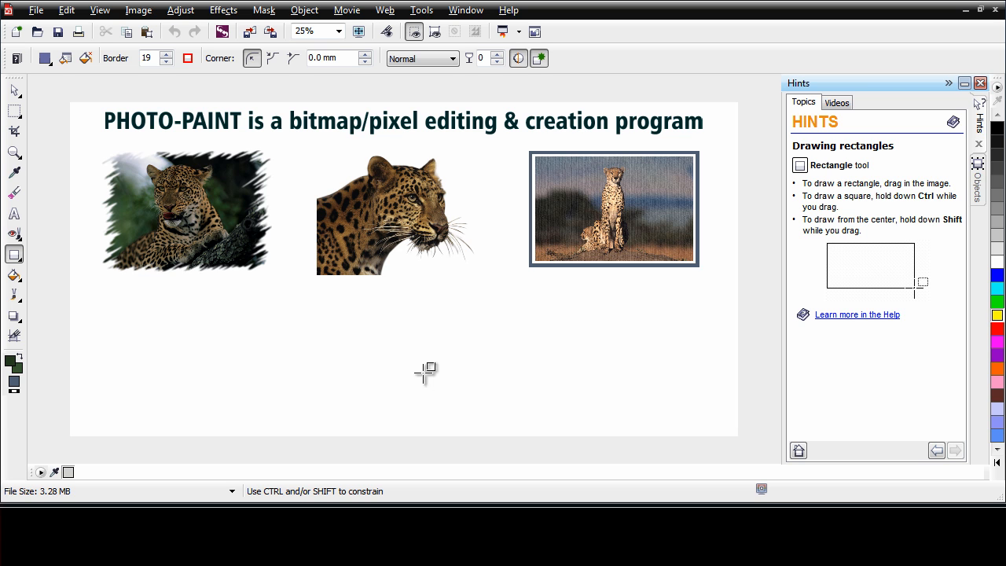
Draw a wide rectangle with a blue-gray uniform fill and dark green border in the blank area below the three pictures
left_click_drag(641, 409, 701, 409)
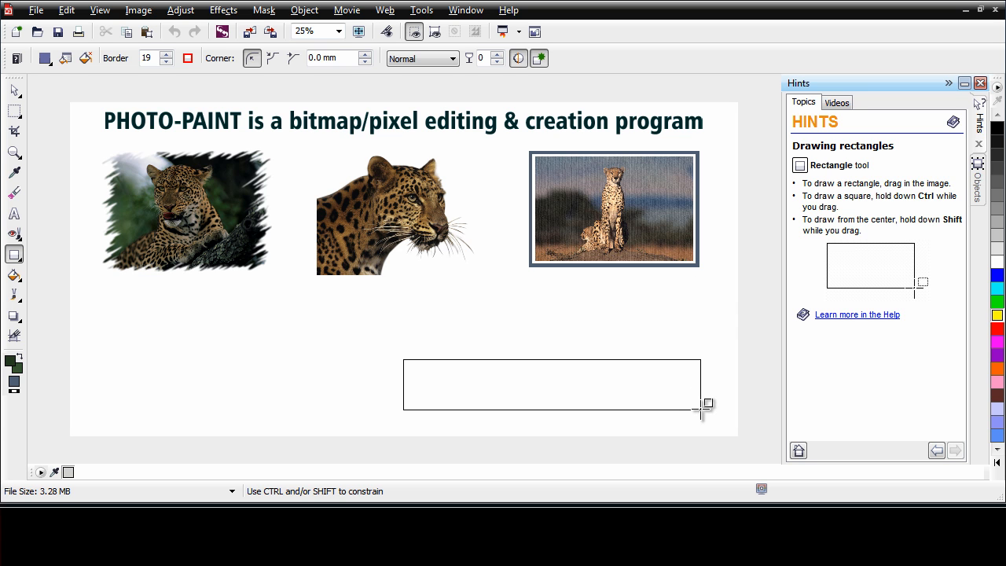
mouse_move(702, 409)
left_mouse_down()
mouse_move(565, 410)
mouse_move(504, 396)
mouse_move(617, 398)
mouse_move(656, 414)
mouse_move(658, 386)
mouse_move(446, 385)
mouse_move(453, 399)
mouse_move(494, 416)
mouse_move(403, 397)
mouse_move(508, 416)
mouse_move(404, 392)
mouse_move(465, 421)
mouse_move(434, 382)
left_mouse_up()
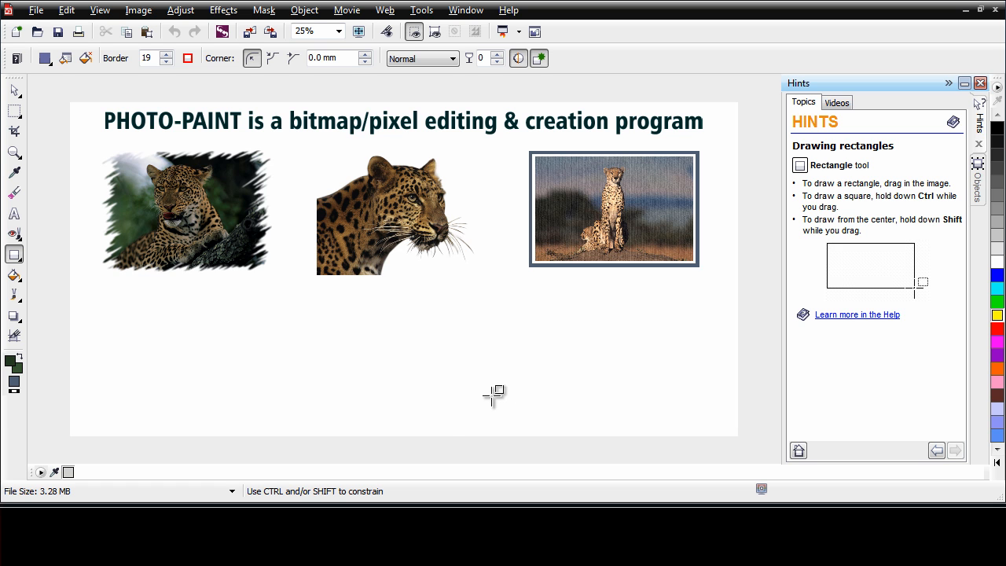
left_click_drag(560, 399, 607, 399)
left_click_drag(692, 393, 686, 393)
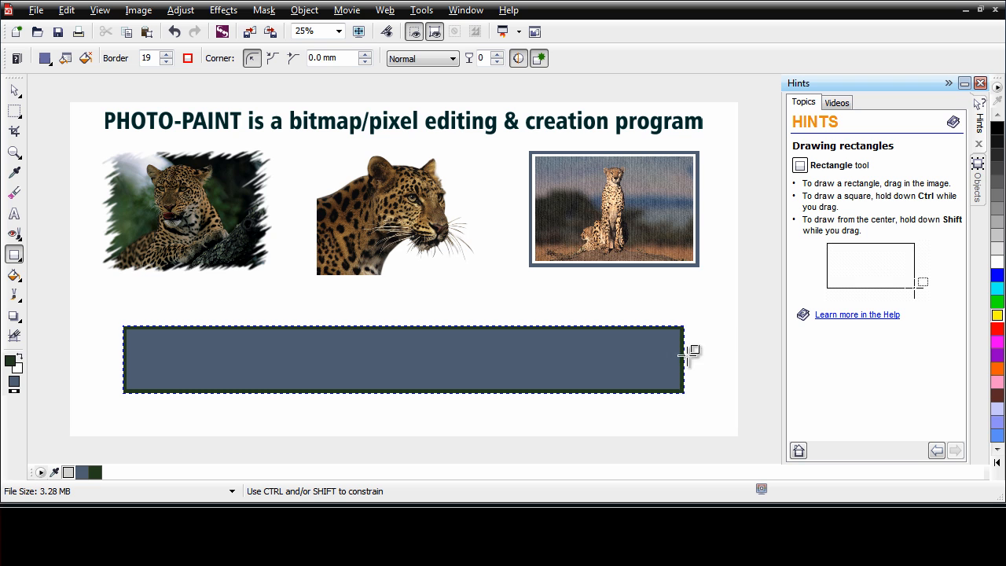
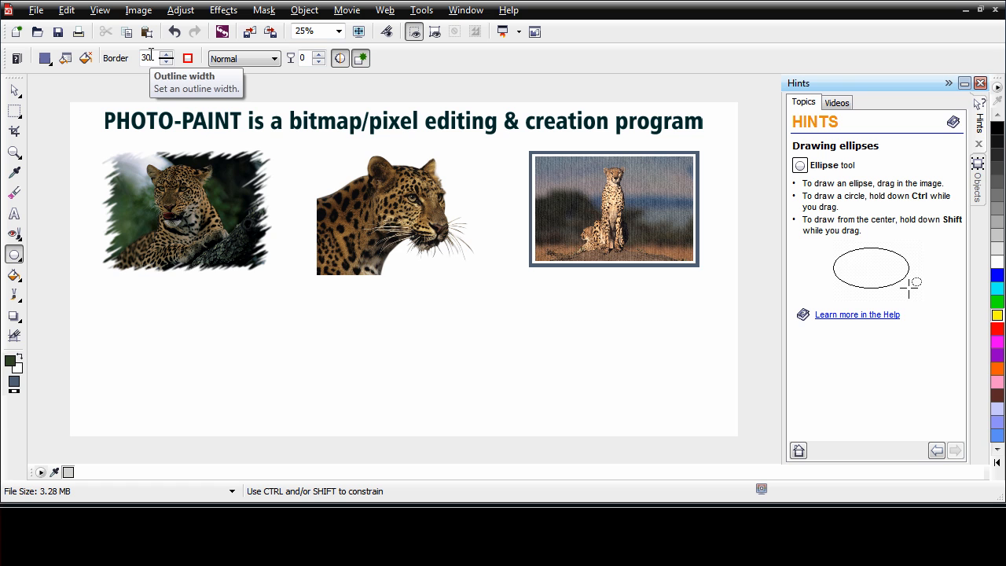
Set the Ellipse tool's border width to 16 and its fill to the dark brown bitmap pattern of slender rods
left_click_drag(167, 59, 169, 69)
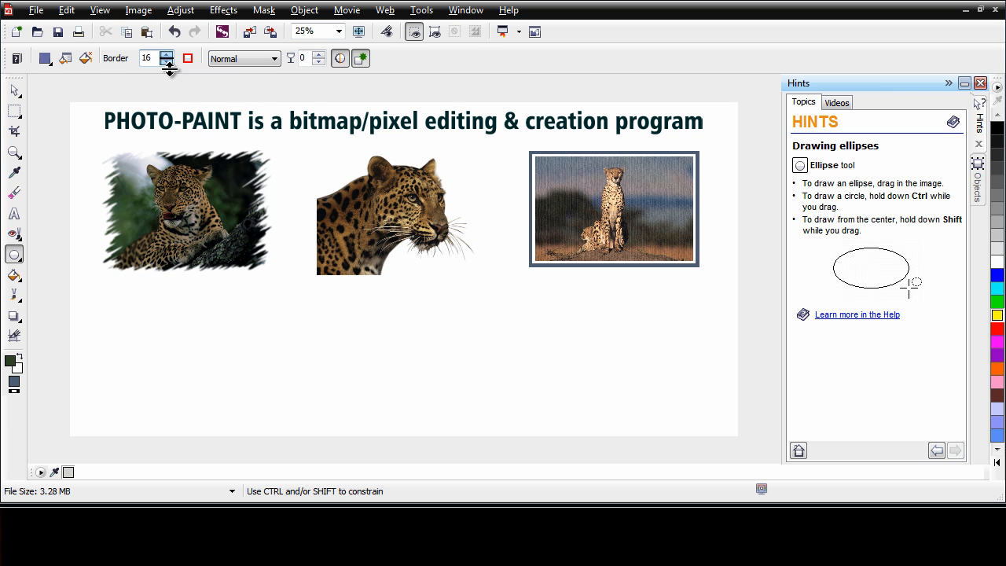
left_click(51, 63)
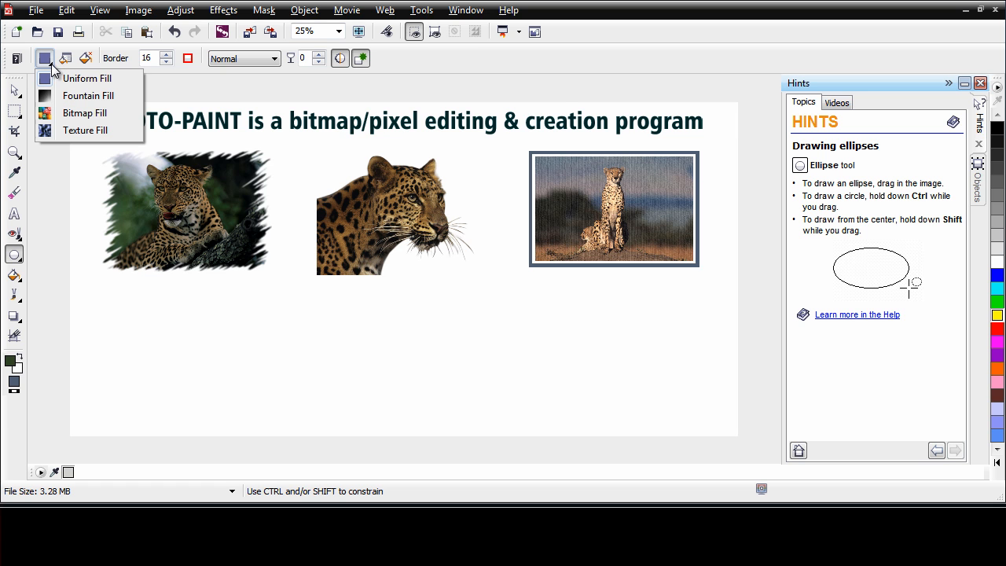
left_click(82, 113)
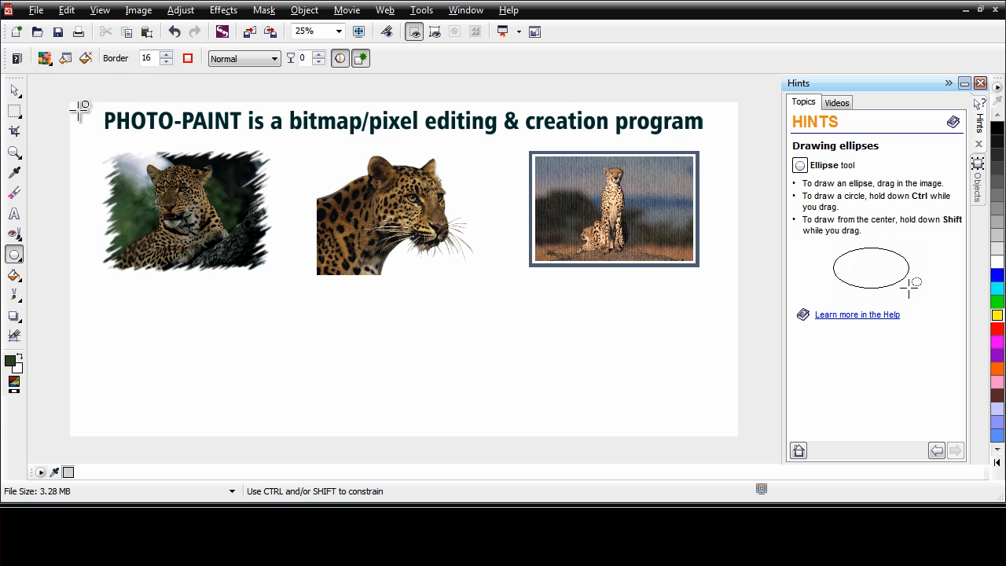
left_click(67, 60)
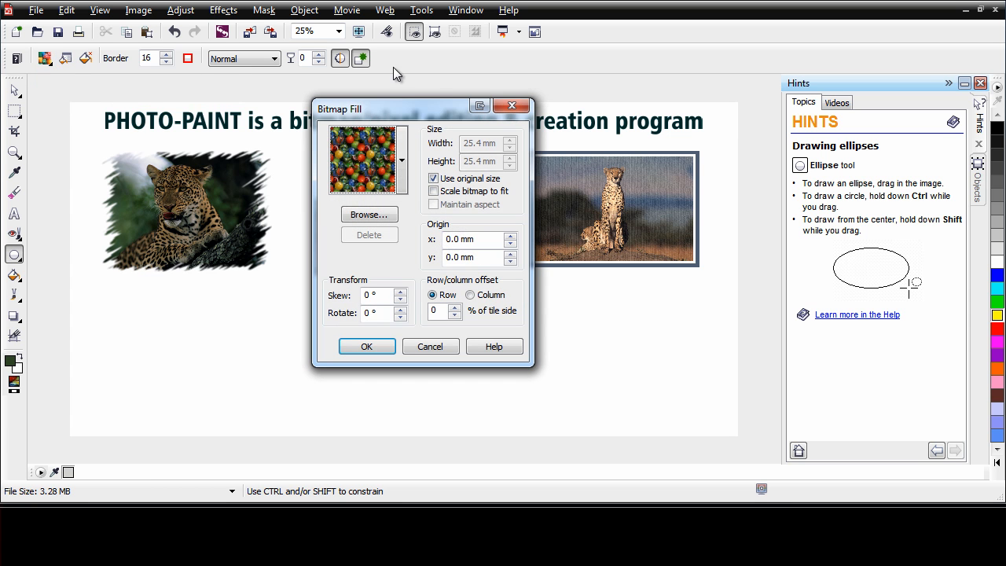
left_click(401, 157)
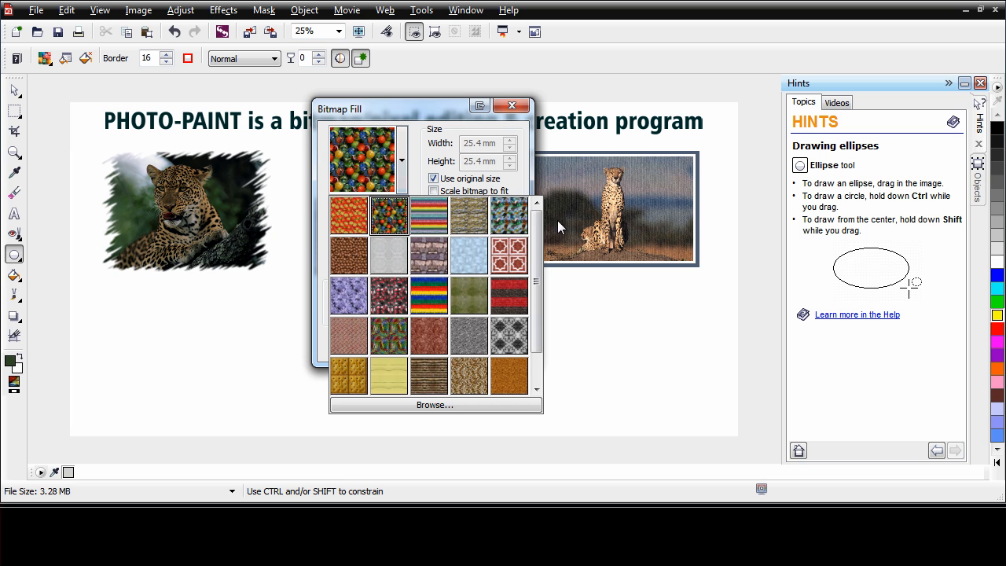
left_click_drag(534, 274, 536, 310)
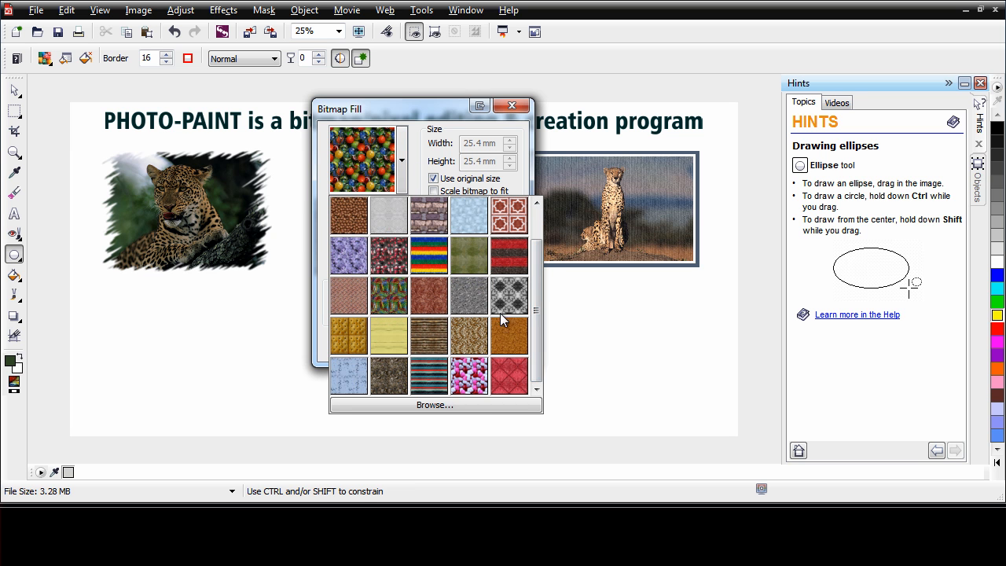
left_click(390, 376)
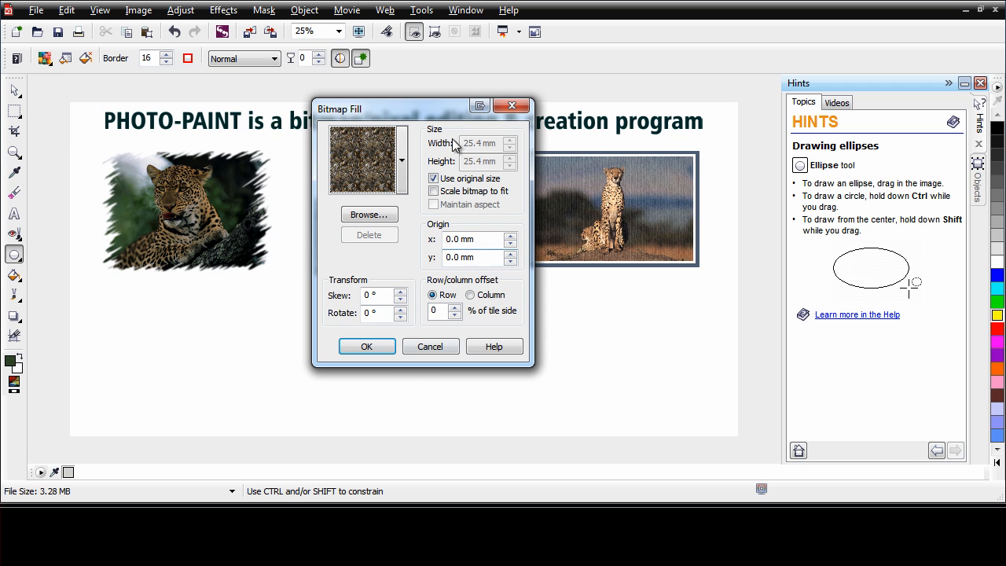
left_click(367, 348)
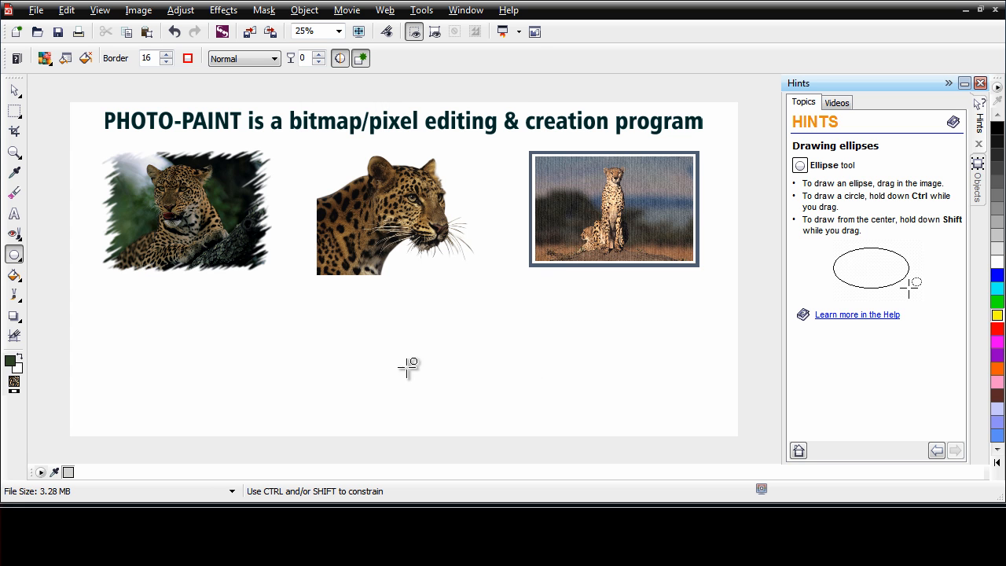
Draw a horizontal ellipse from its center, about 121 by 37 mm, below the middle leopard, and delete it
left_click_drag(384, 353, 521, 394)
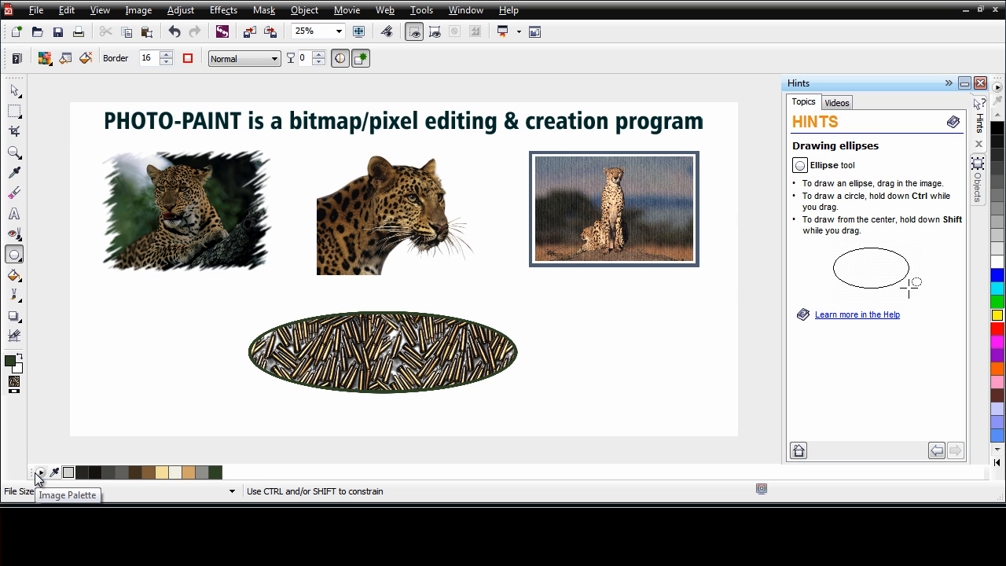
left_click(15, 90)
key("Delete")
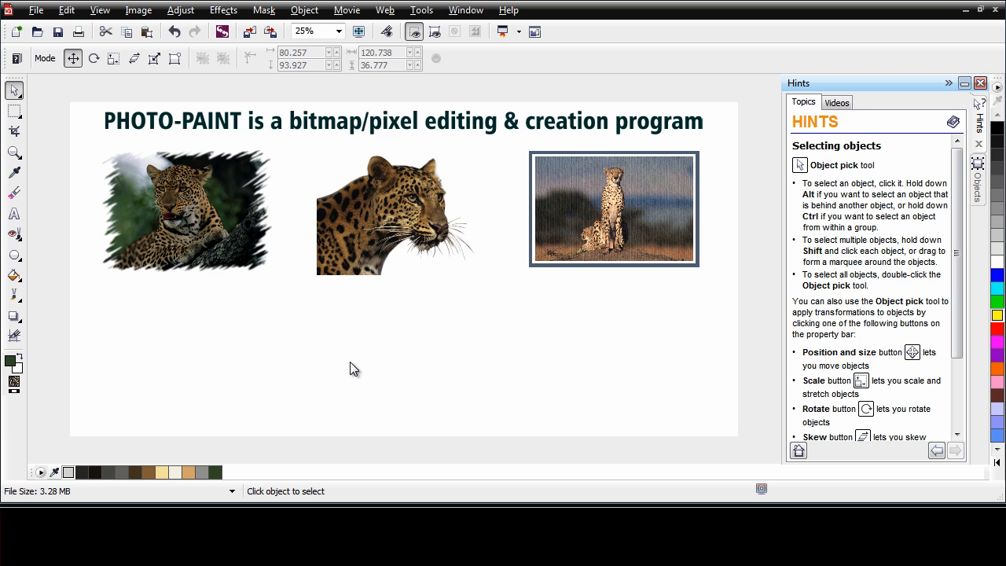
Set the Ellipse tool's fill to a linear two-color fountain fill running from brown to pale yellow
left_click(14, 254)
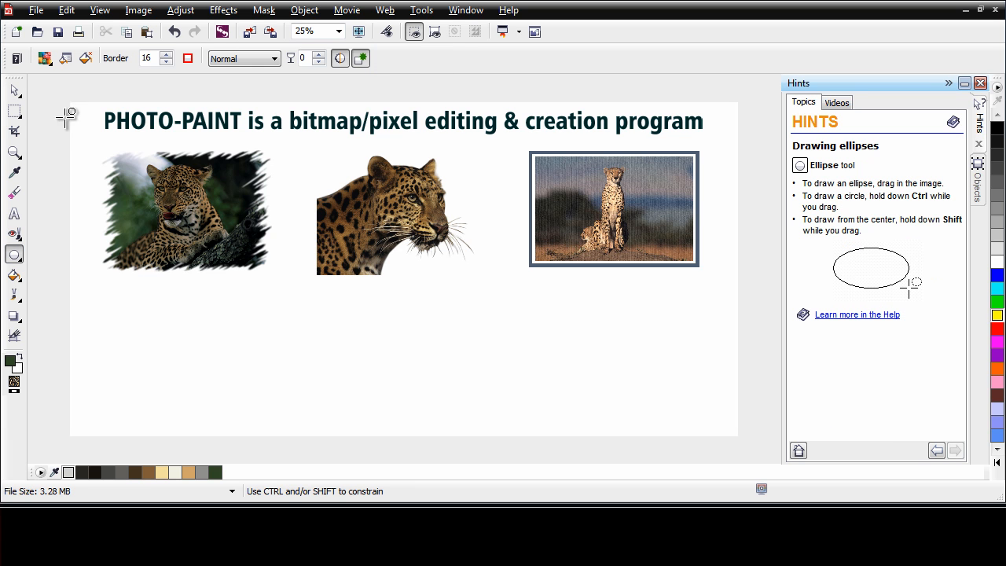
left_click(46, 60)
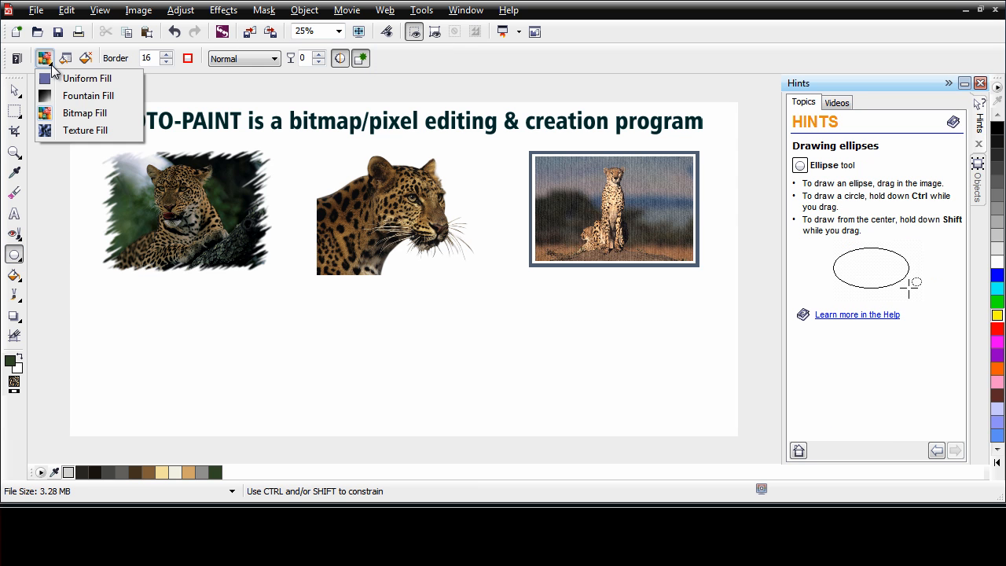
left_click(103, 98)
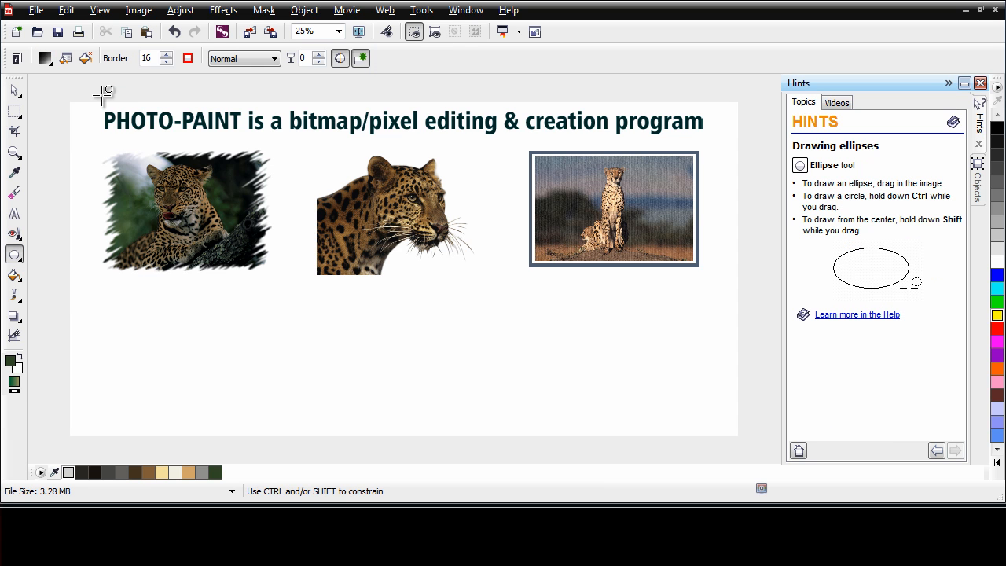
left_click(66, 59)
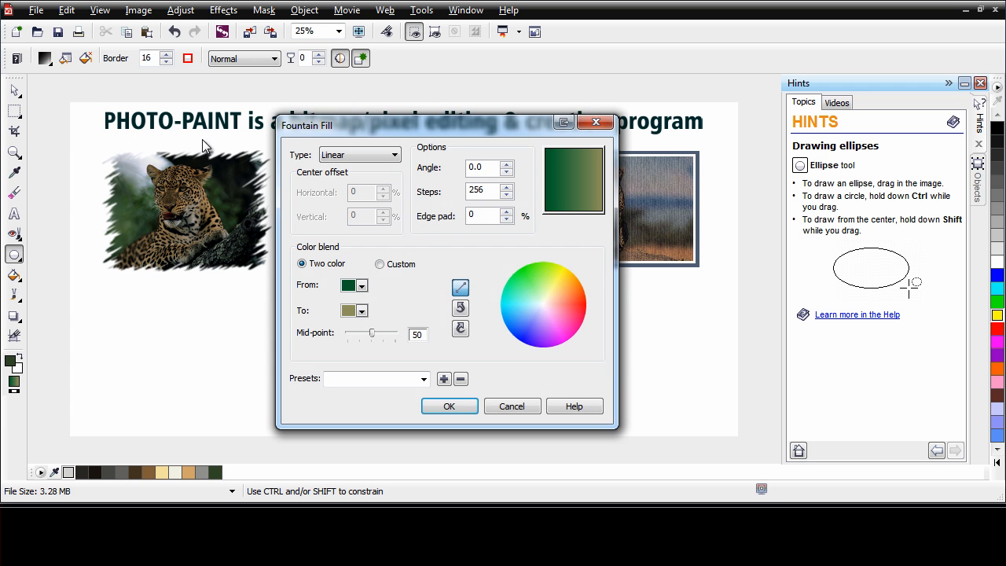
left_click(362, 287)
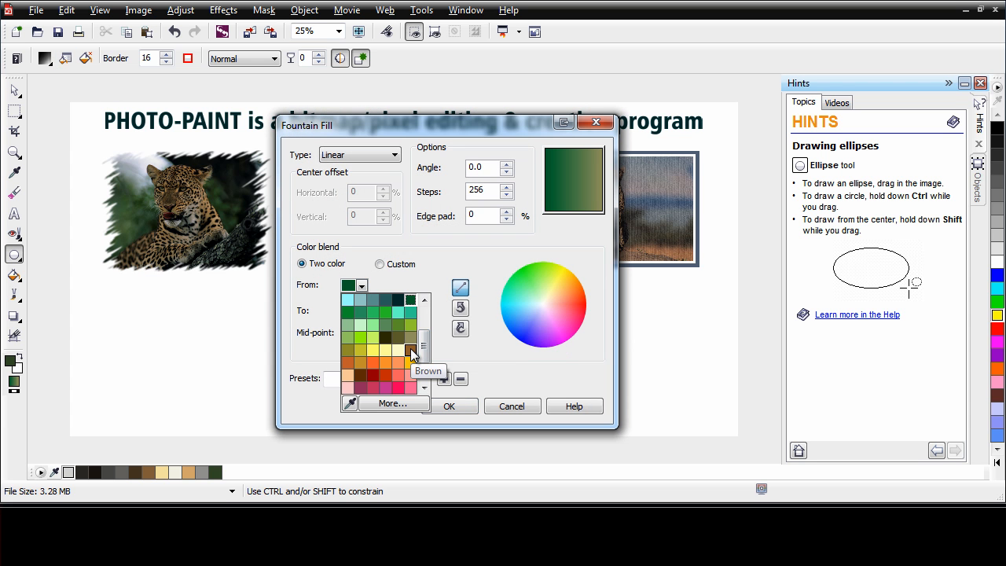
left_click(410, 351)
left_click(362, 310)
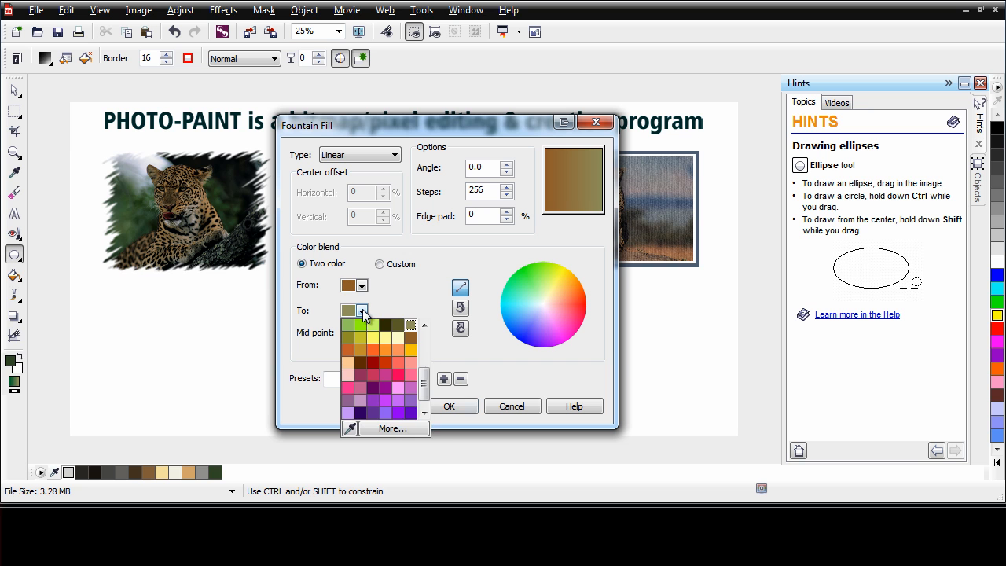
left_click(398, 337)
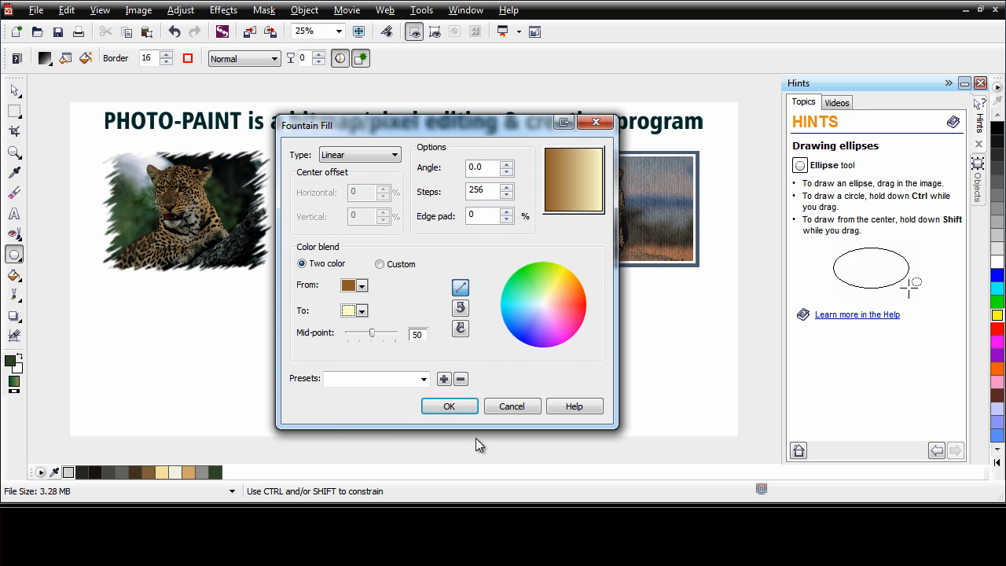
left_click(449, 406)
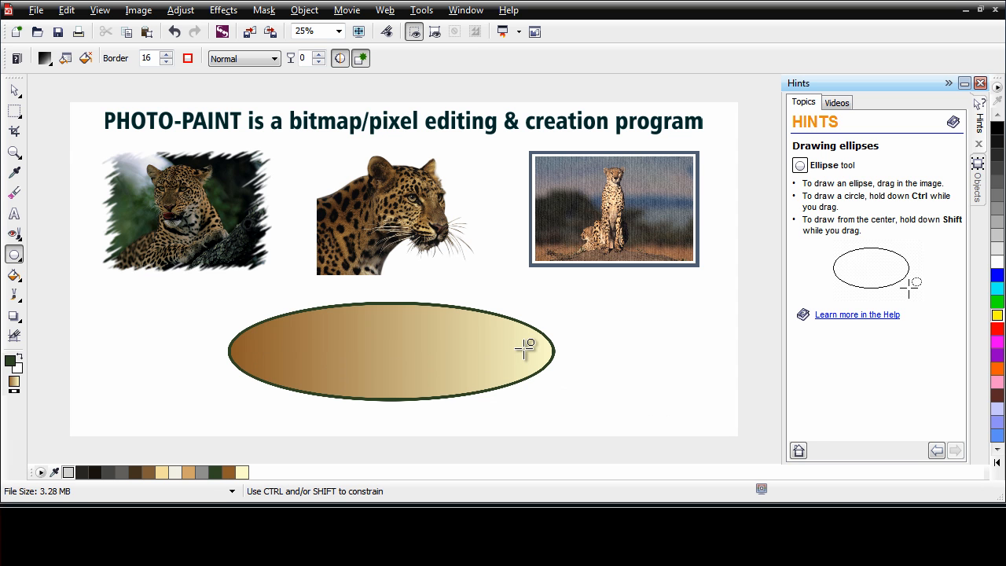
Delete the ellipse with the brown-to-yellow fountain fill below the pictures
key("space")
key("Delete")
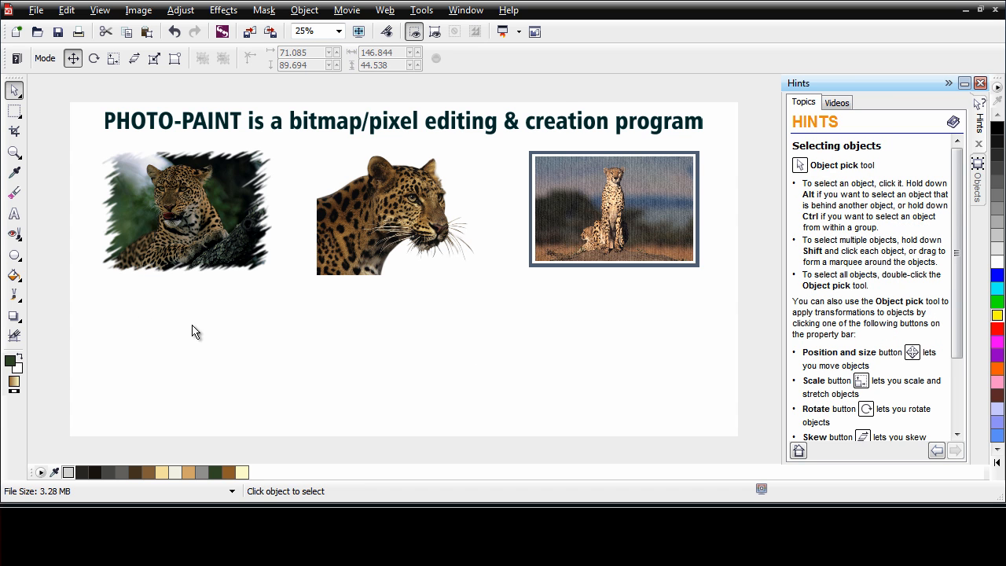
Set the foreground color to the dark green #4A6137 sampled from the background of the first leopard picture
double_click(11, 362)
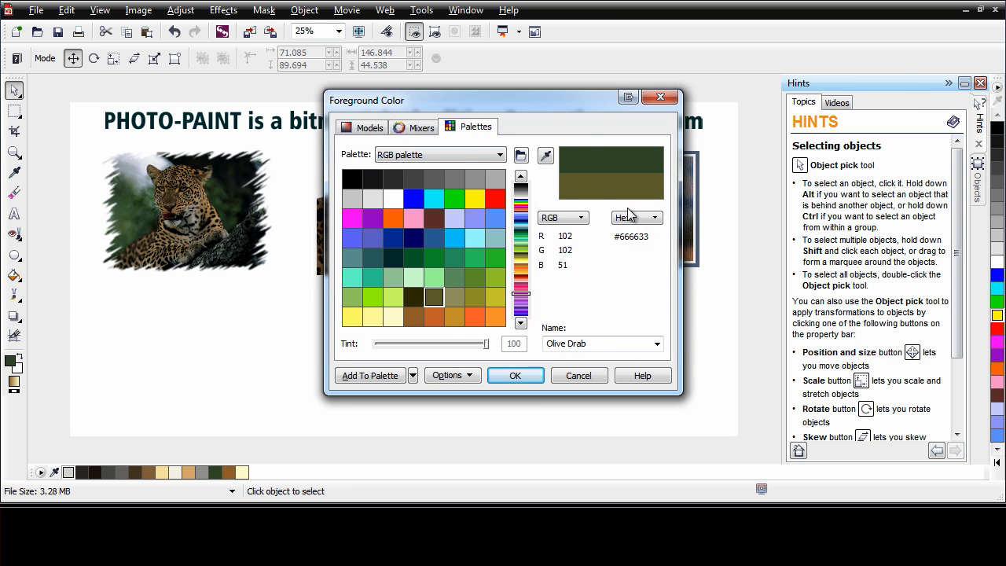
left_click(546, 156)
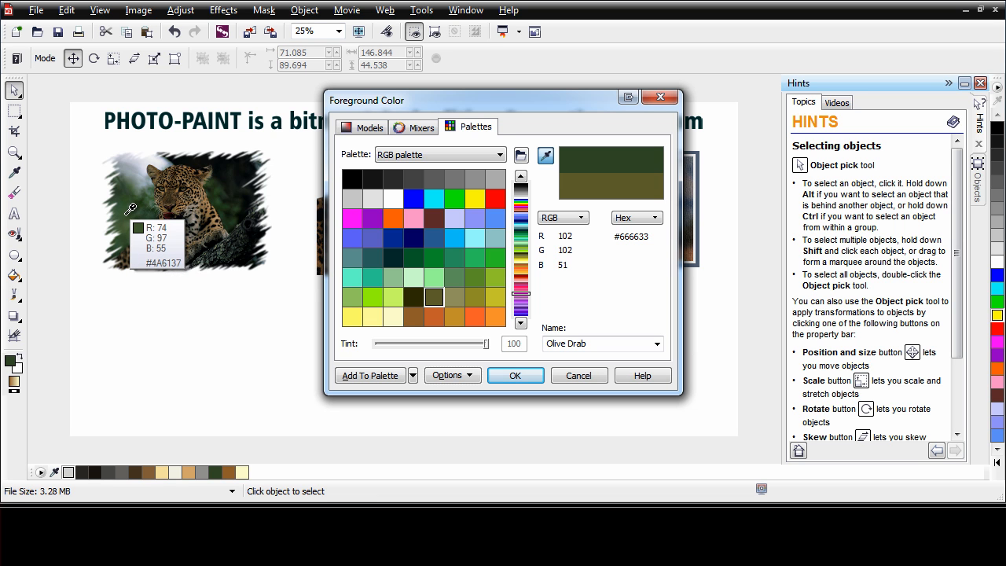
left_click(127, 213)
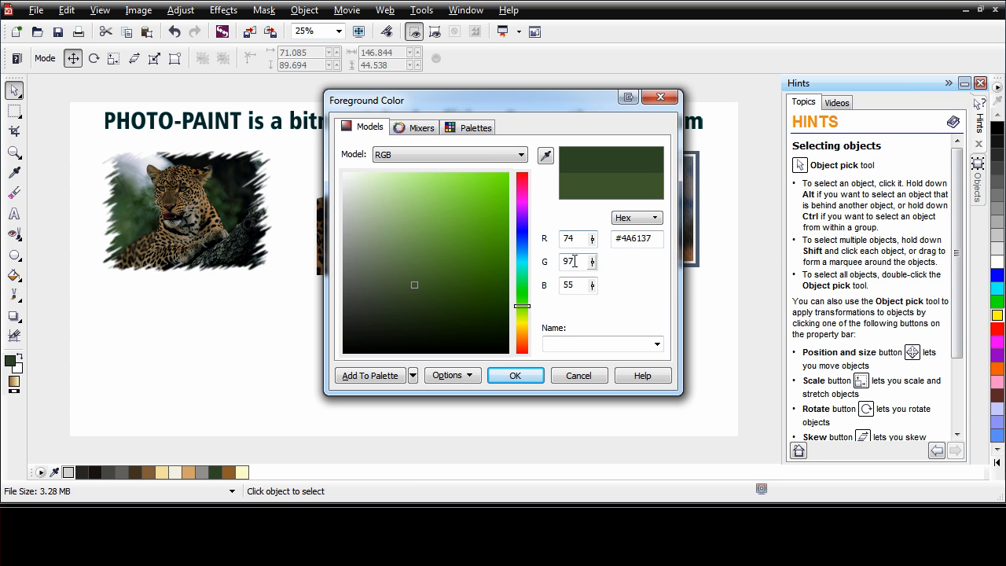
left_click(521, 374)
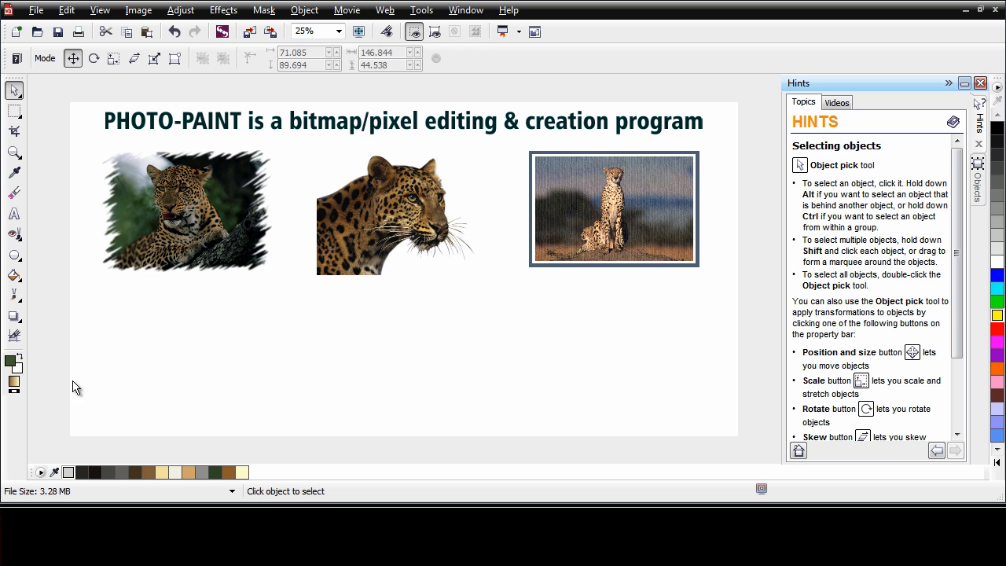
Change the fill to a uniform fill in the fur brown #917B5A sampled from the first leopard picture
double_click(14, 384)
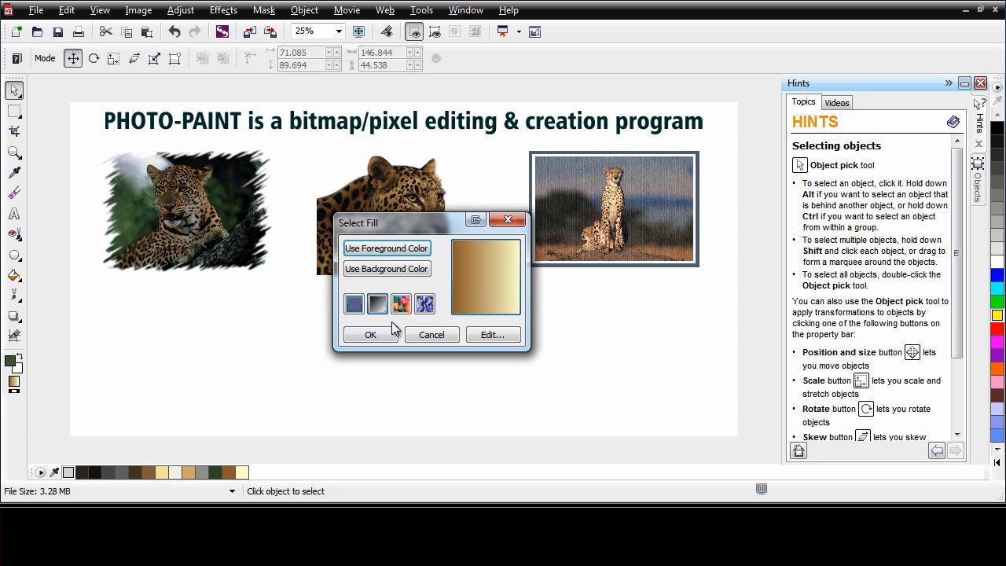
left_click(354, 305)
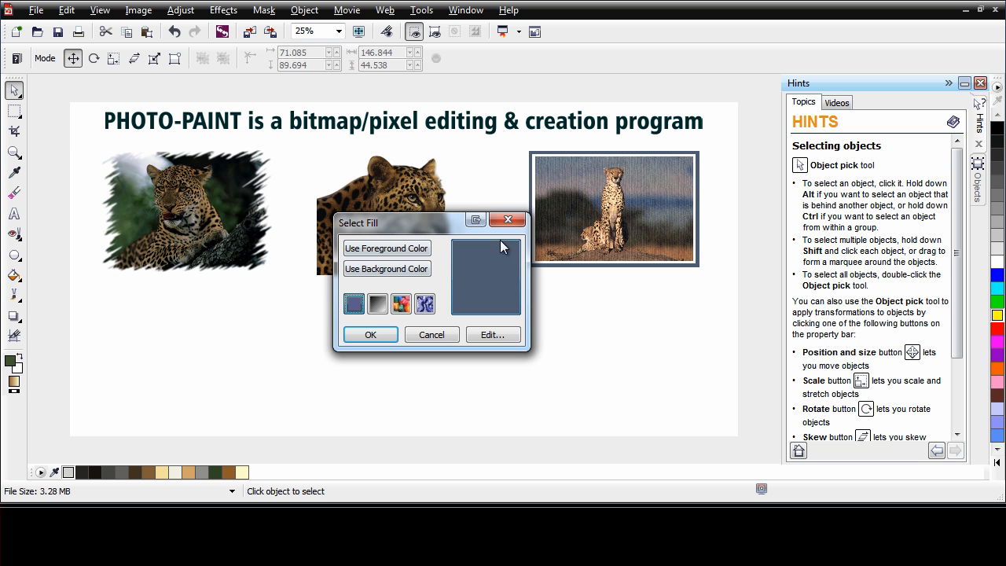
left_click(495, 335)
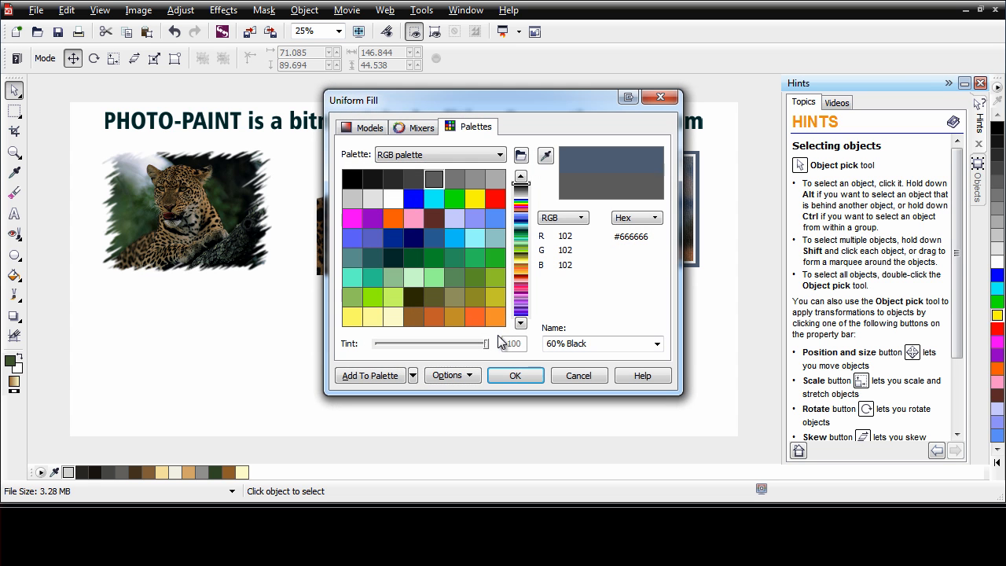
left_click(547, 157)
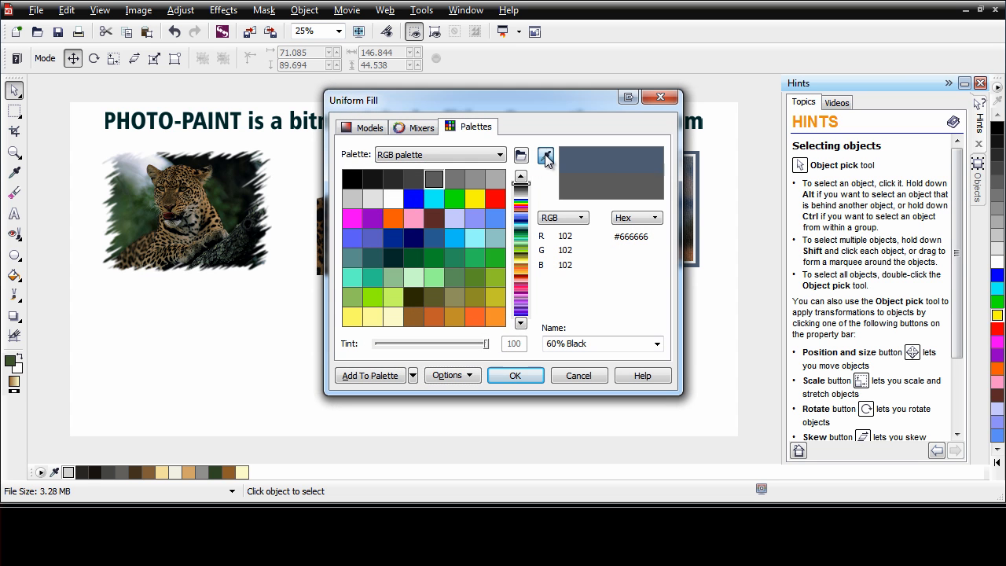
left_click(166, 236)
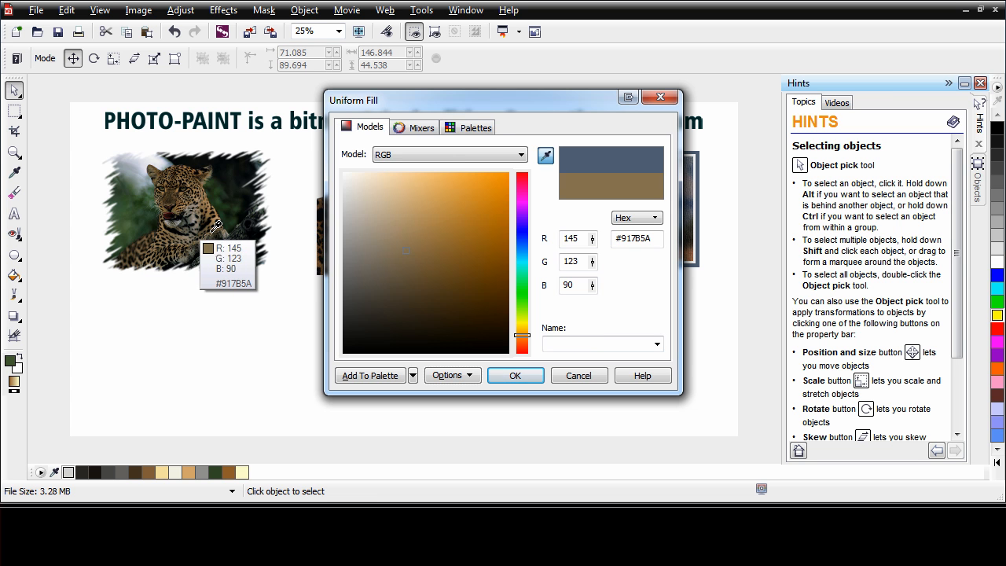
left_click(519, 375)
left_click(370, 335)
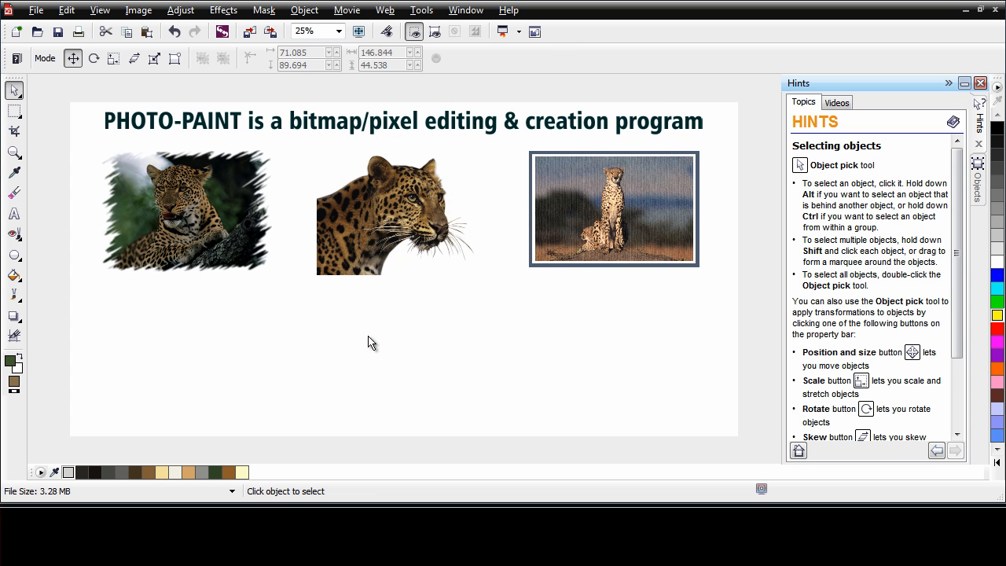
Draw a horizontal ellipse about 151 by 46 mm in the blank area below the three pictures
left_click(15, 256)
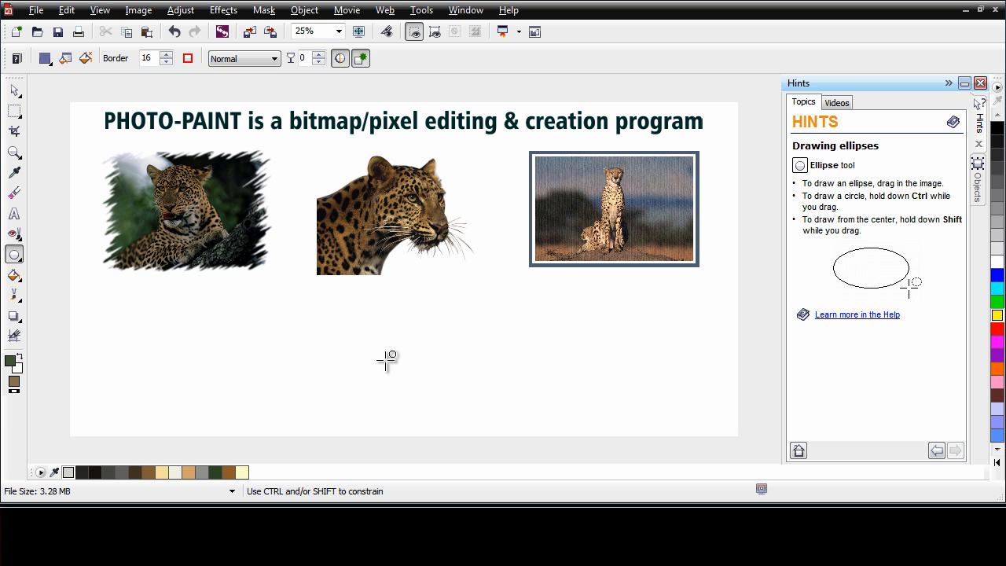
left_click_drag(411, 353, 576, 401)
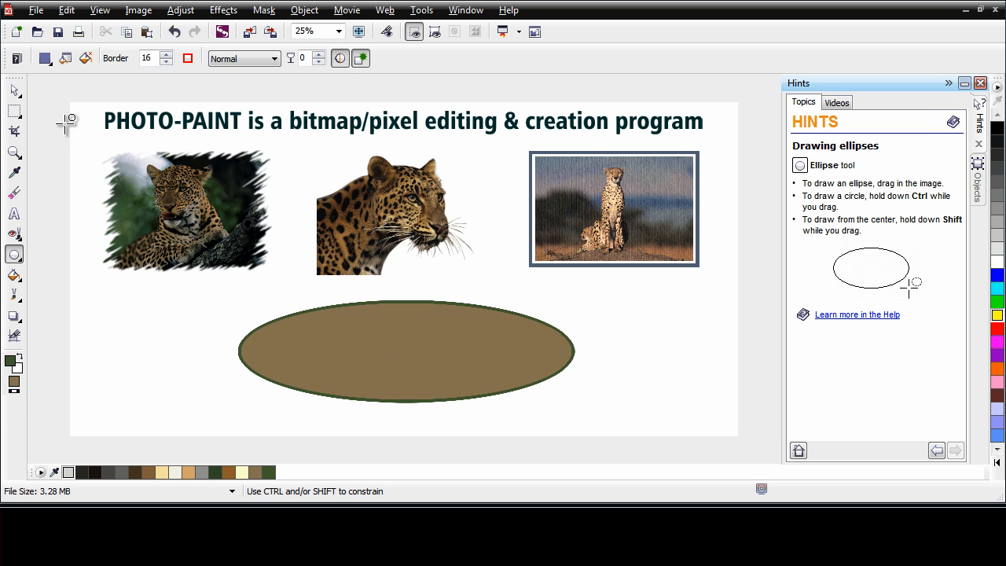
left_click(15, 92)
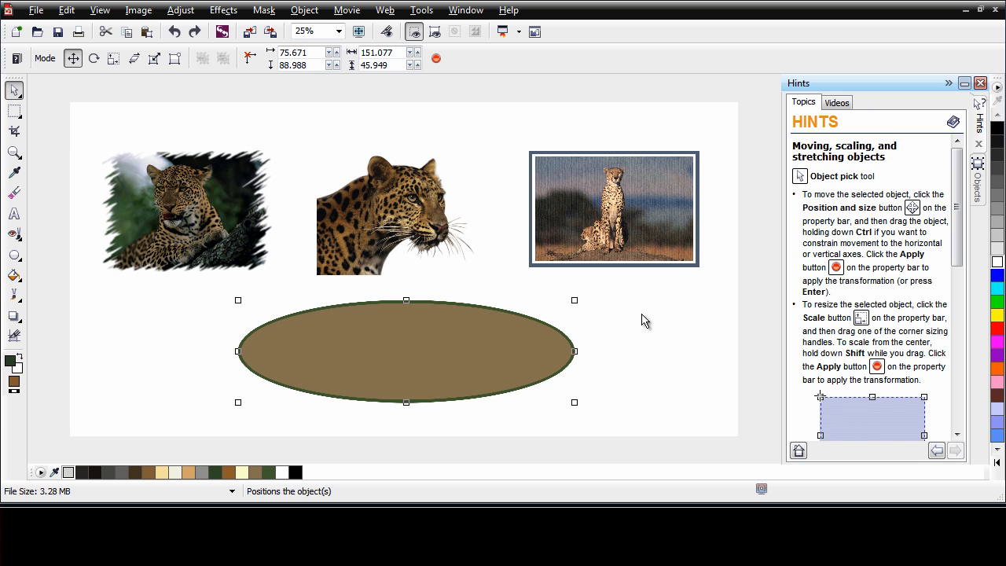
Resize the brown ellipse to about 137 by 36 mm, applying the transformation, and delete the ellipse
mouse_move(575, 299)
left_mouse_down()
mouse_move(423, 371)
mouse_move(669, 263)
mouse_move(492, 328)
mouse_move(580, 297)
mouse_move(566, 310)
left_mouse_up()
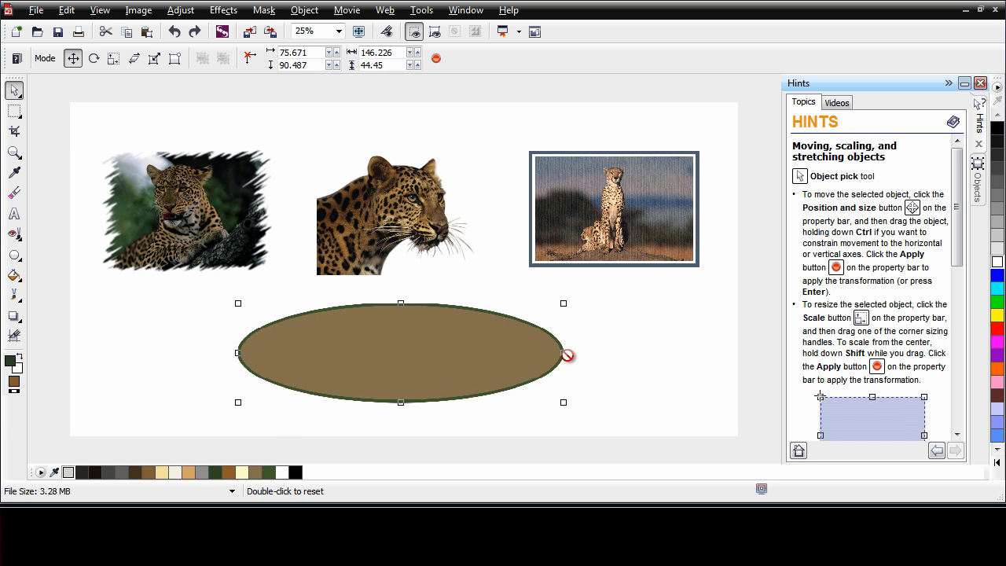
left_click_drag(564, 353, 537, 353)
mouse_move(229, 354)
left_mouse_down()
mouse_move(349, 353)
mouse_move(233, 353)
left_mouse_up()
mouse_move(386, 402)
left_mouse_down()
mouse_move(386, 420)
mouse_move(386, 393)
left_mouse_up()
mouse_move(385, 303)
left_mouse_down()
mouse_move(389, 283)
mouse_move(391, 313)
left_mouse_up()
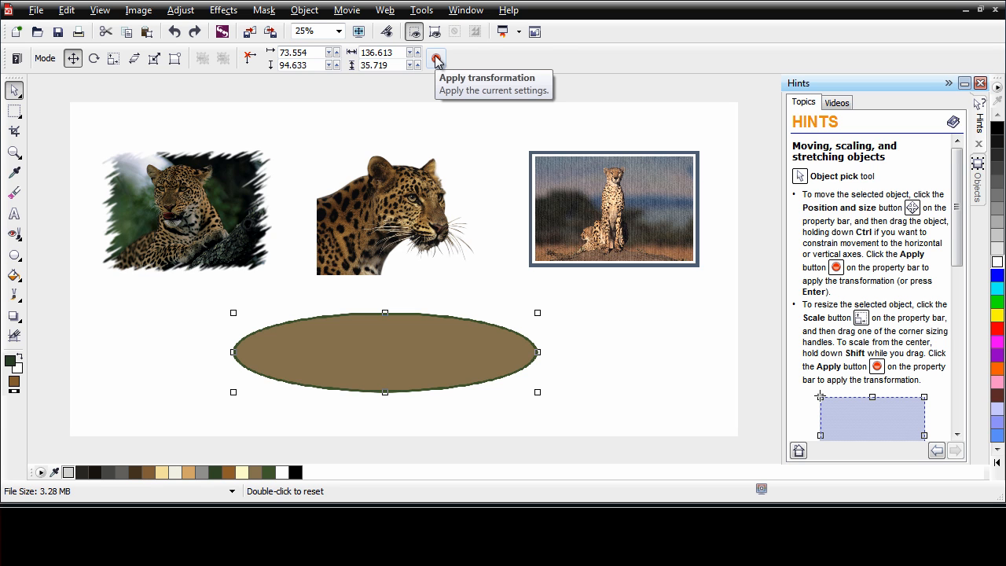
right_click(437, 347)
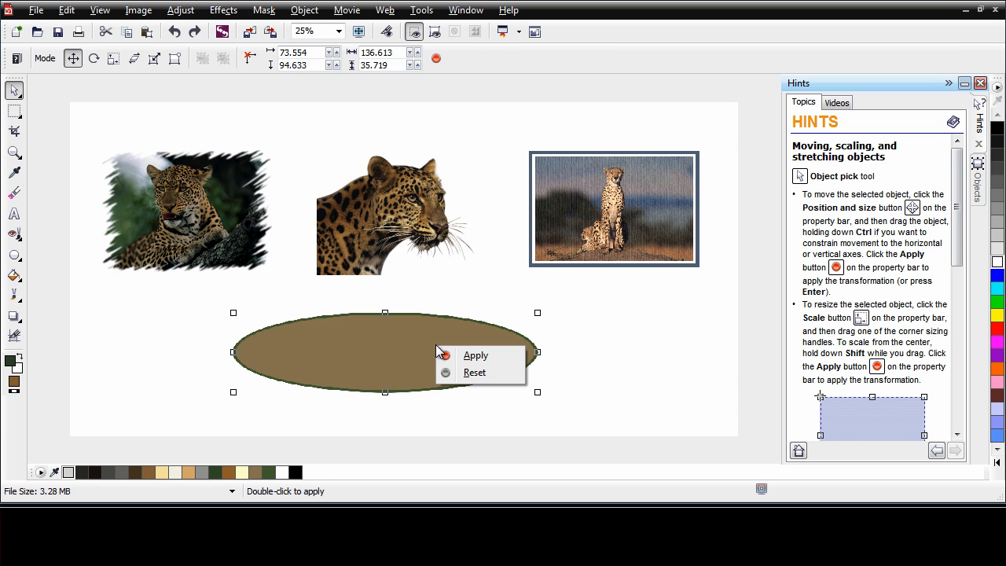
left_click(477, 356)
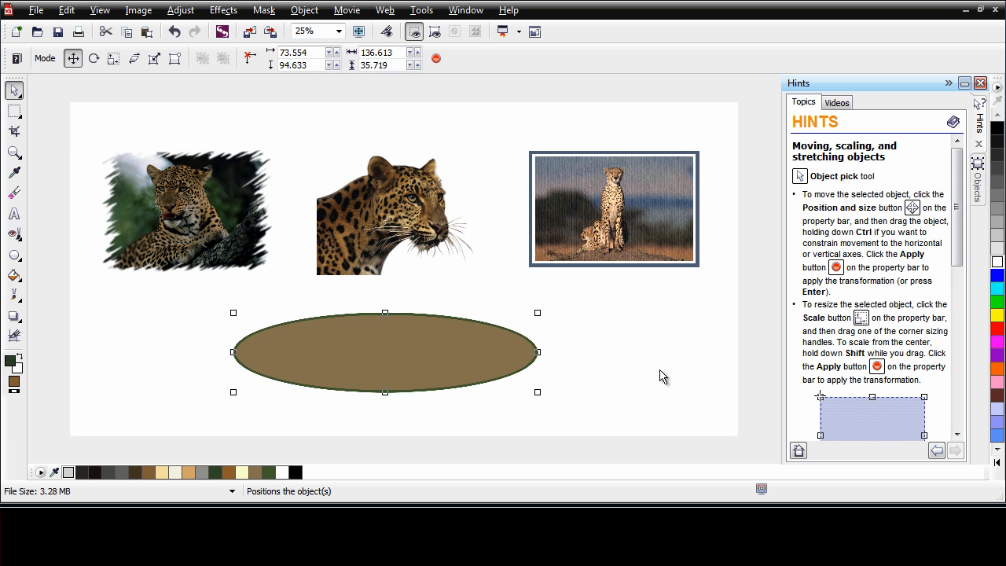
key("Delete")
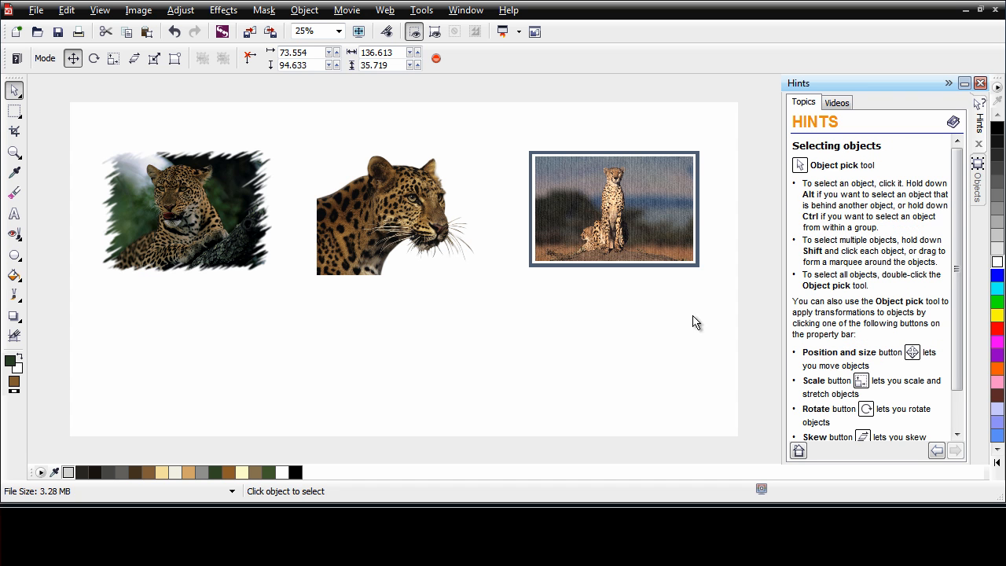
Enlarge the middle leopard to about 100 by 80 mm, apply the transformation, and shift it slightly left
left_click(366, 239)
left_click_drag(475, 275, 532, 333)
right_click(387, 253)
left_click(417, 262)
left_click_drag(418, 264, 401, 270)
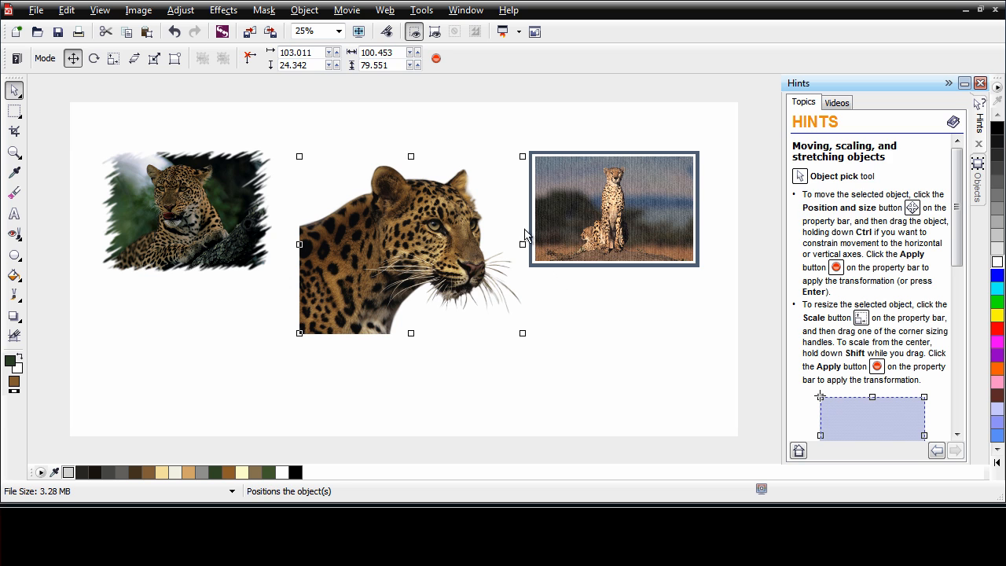
Try distorting the enlarged leopard by pulling its lower-right corner inward and far outward, and reset the distortion
left_click(454, 260)
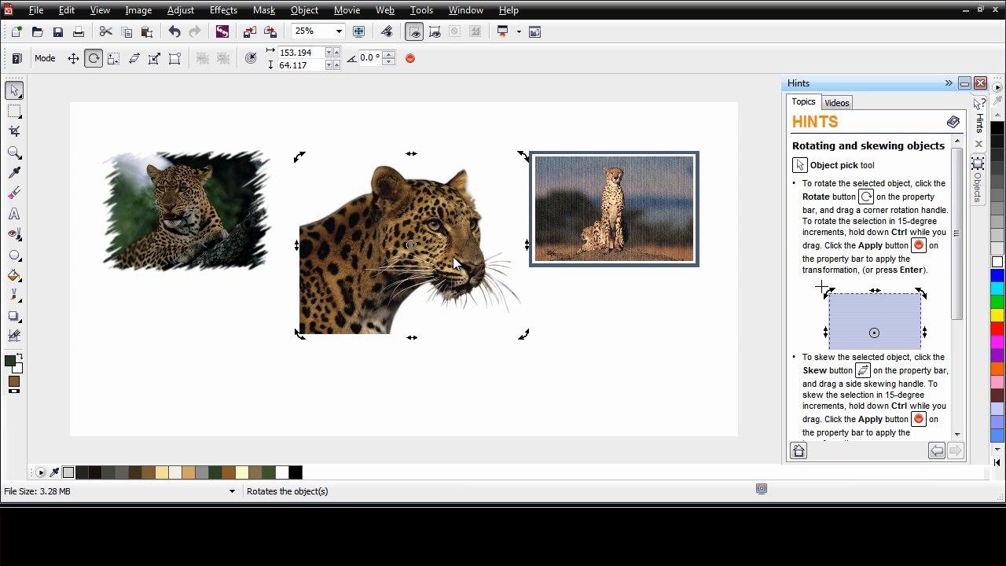
left_click(453, 263)
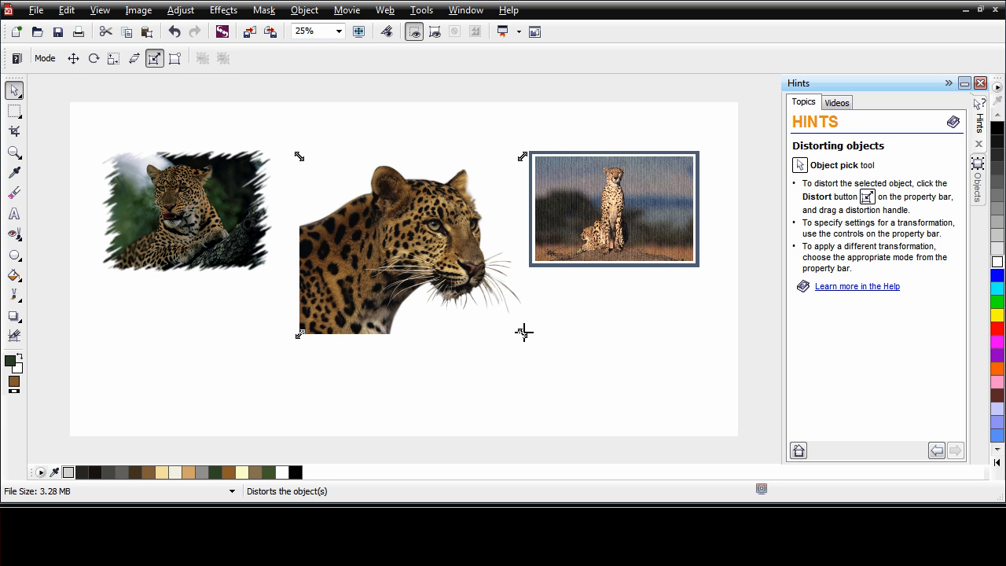
left_click_drag(523, 333, 459, 319)
left_click_drag(445, 321, 670, 375)
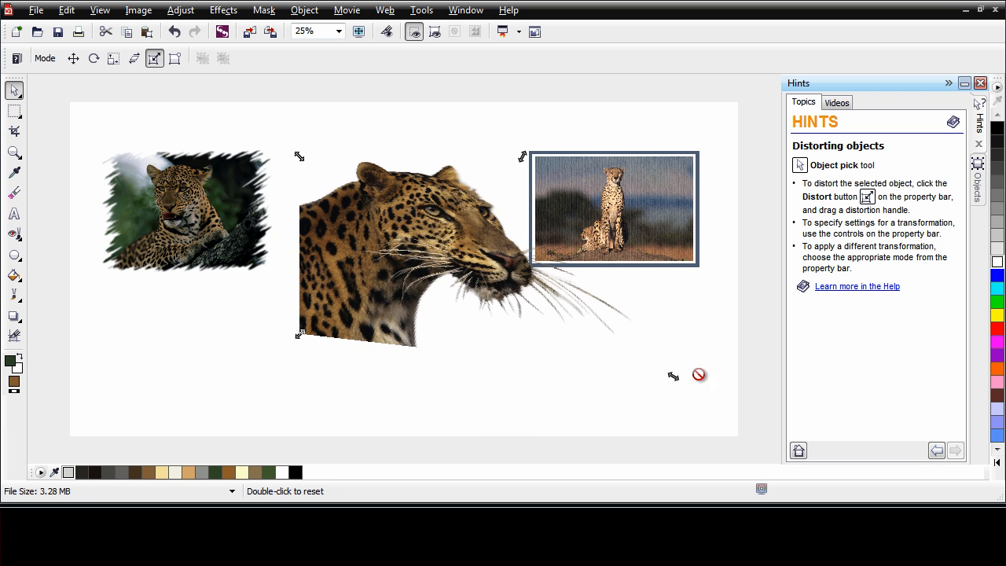
right_click(448, 242)
left_click(478, 265)
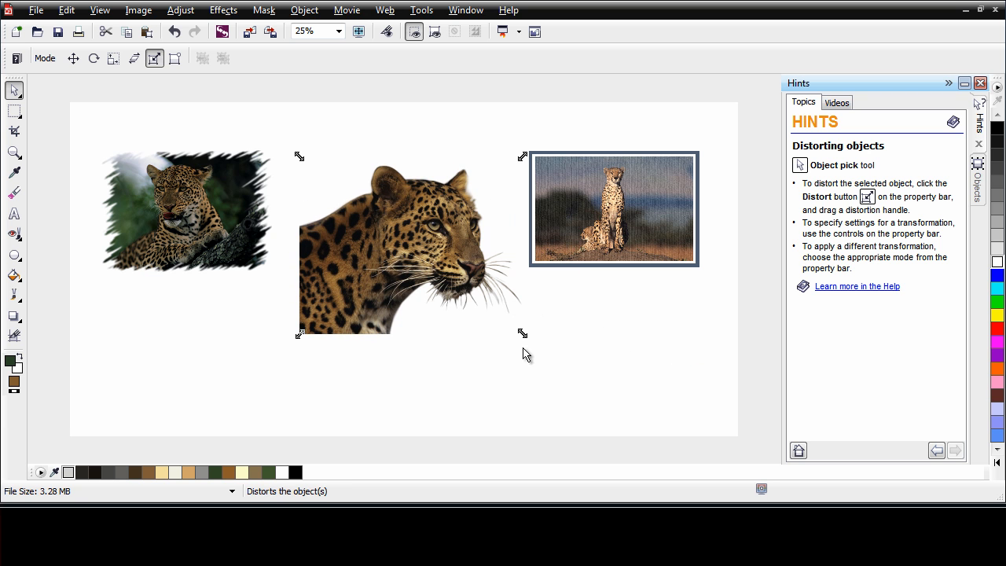
Try a perspective transformation on the enlarged leopard by pulling its lower-right corner downward, and reset it
left_click(407, 249)
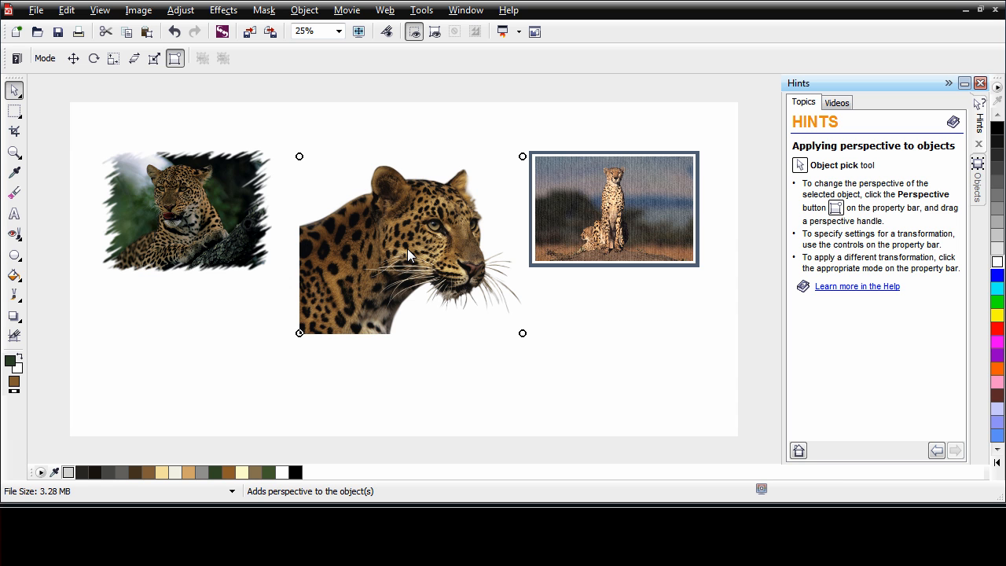
left_click_drag(524, 334, 539, 401)
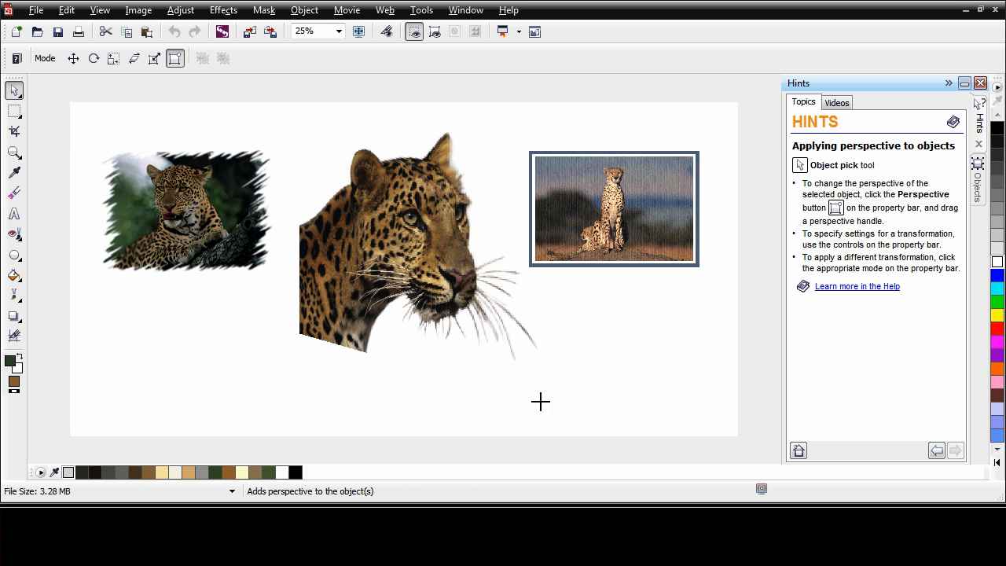
right_click(450, 274)
left_click(486, 304)
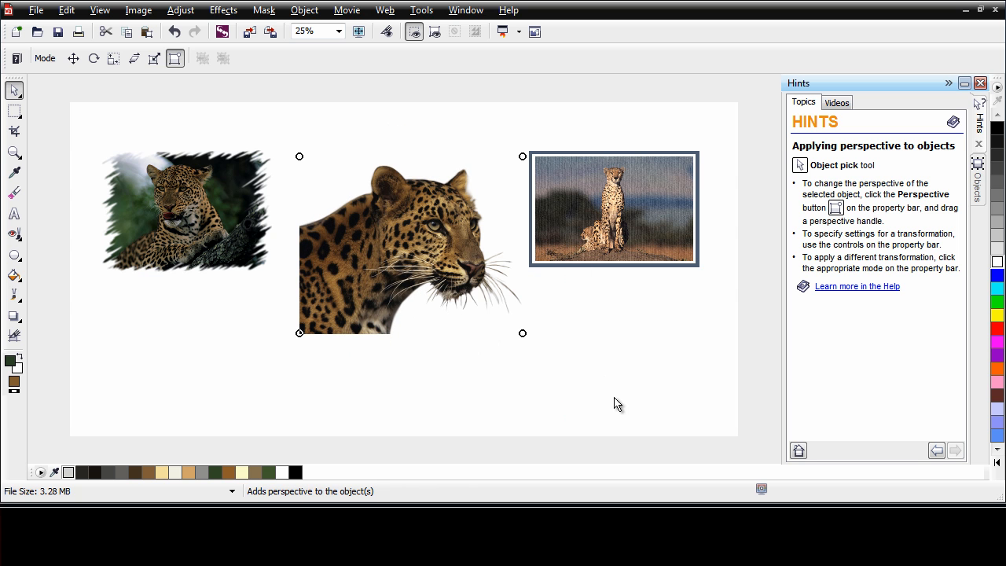
Deselect the middle leopard and show the Objects docker with maximum-size thumbnails cropped to each object's content
left_click(550, 411)
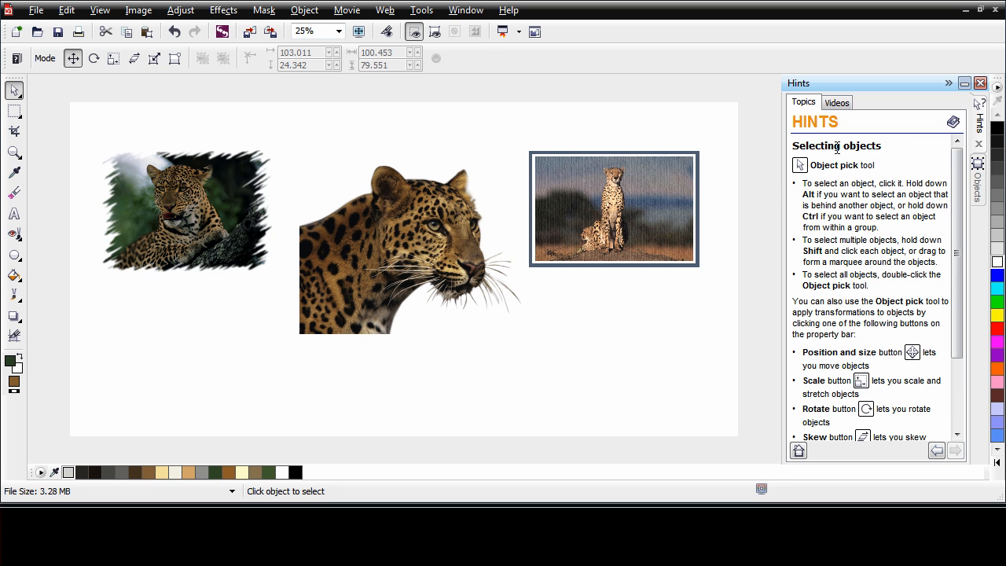
left_click(979, 168)
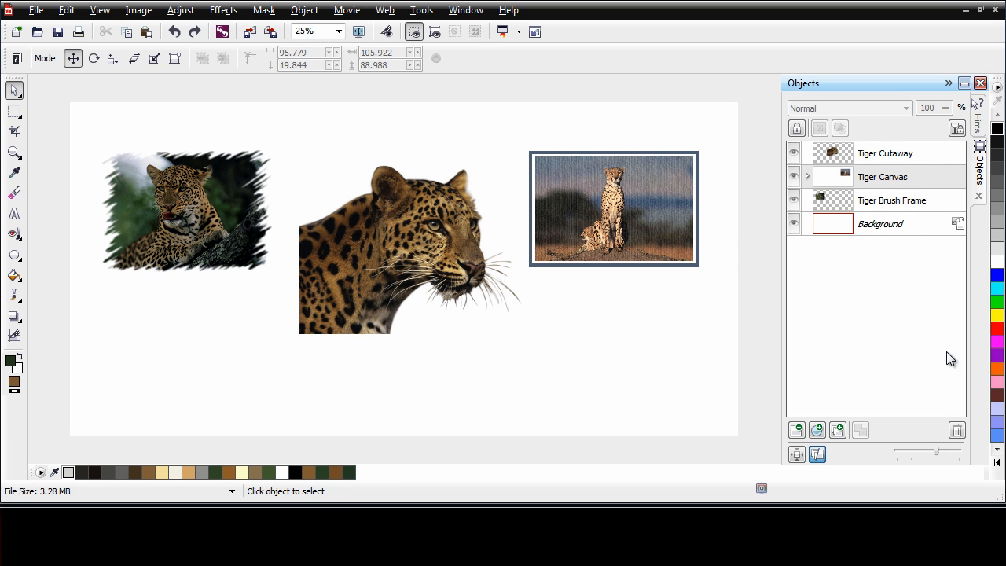
left_click_drag(940, 450, 967, 451)
mouse_move(846, 161)
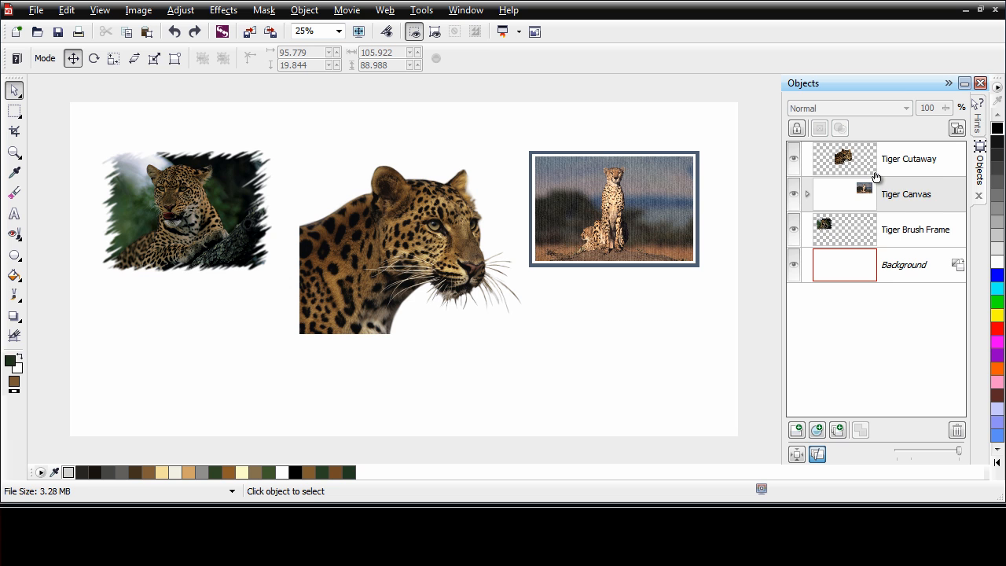
mouse_move(635, 217)
left_click(797, 455)
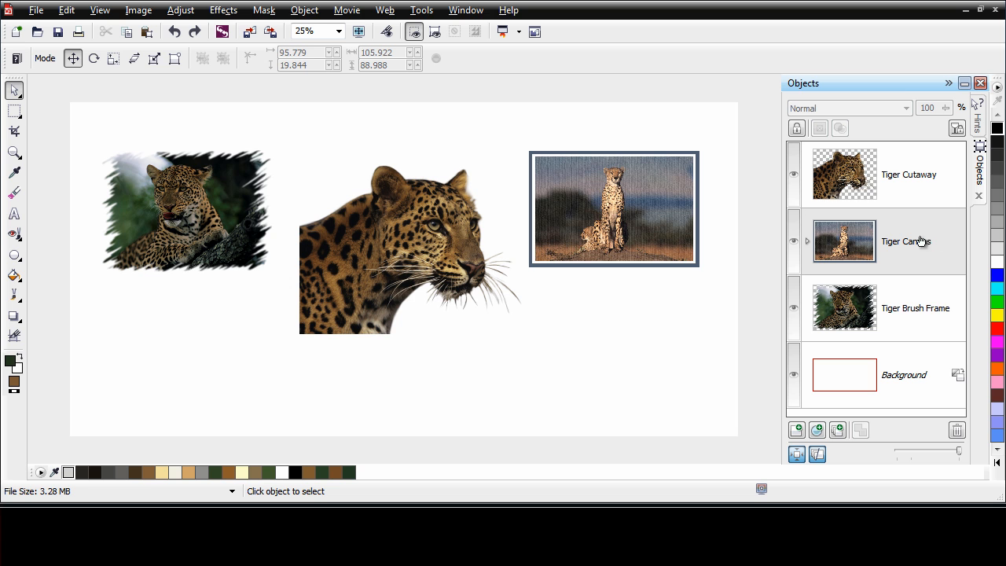
Expand and collapse the Tiger Canvas group, and temporarily hide the Tiger Cutaway and Tiger Canvas objects before showing them again
left_click(807, 243)
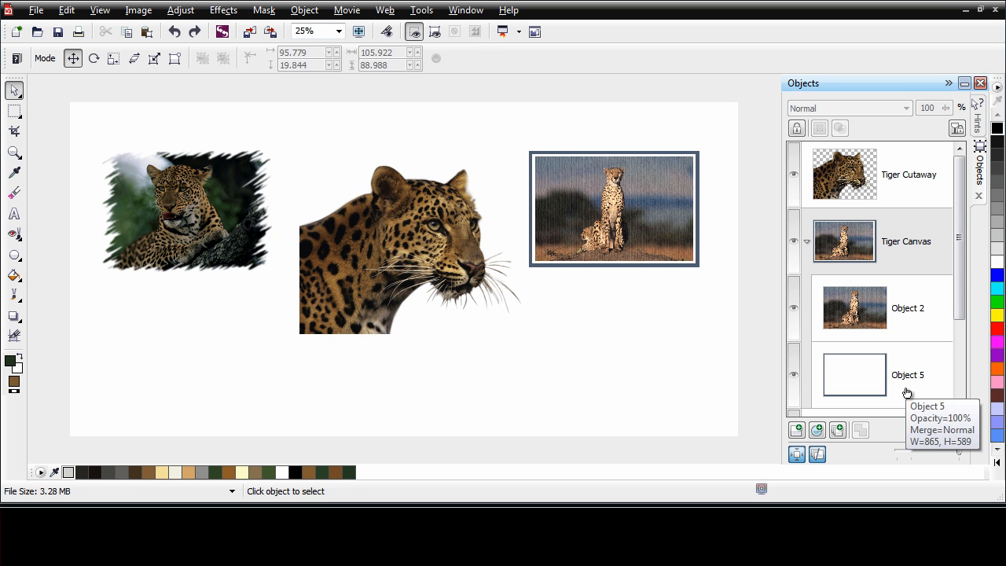
left_click(809, 246)
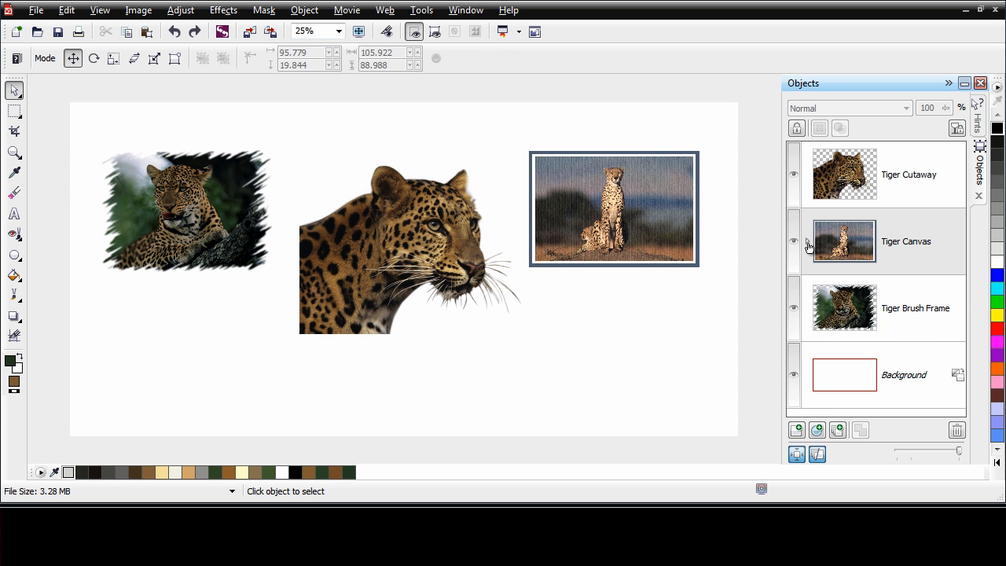
left_click(794, 178)
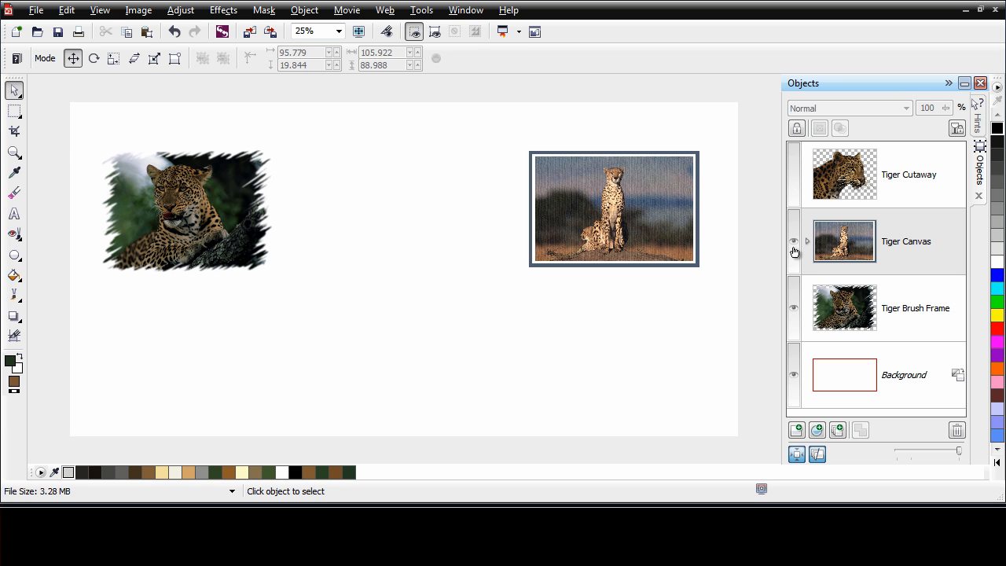
left_click(794, 250)
left_click(794, 252)
left_click(794, 178)
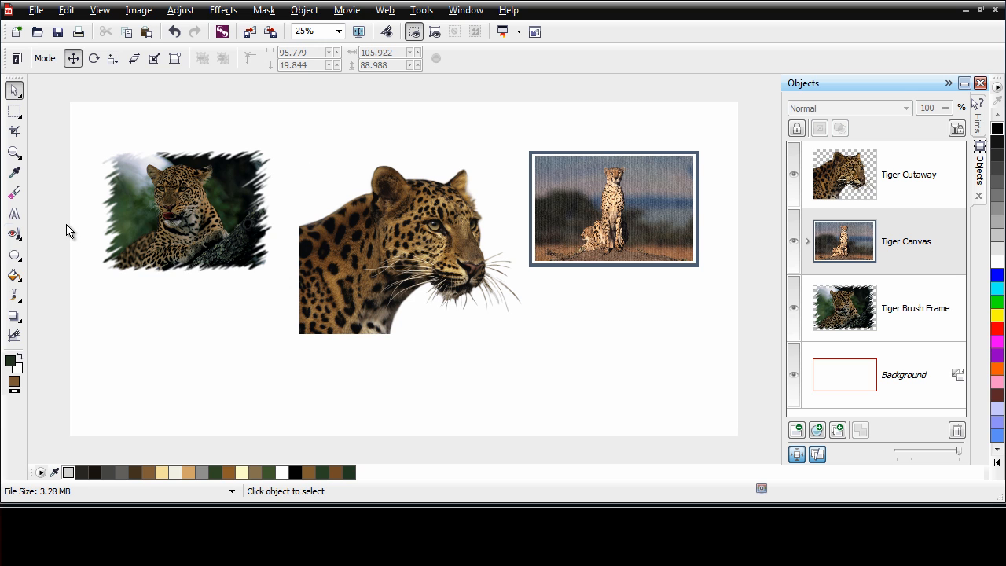
Draw a white-filled ellipse with a 16-pixel black border over the middle leopard, about 103 by 86 mm
left_click(15, 257)
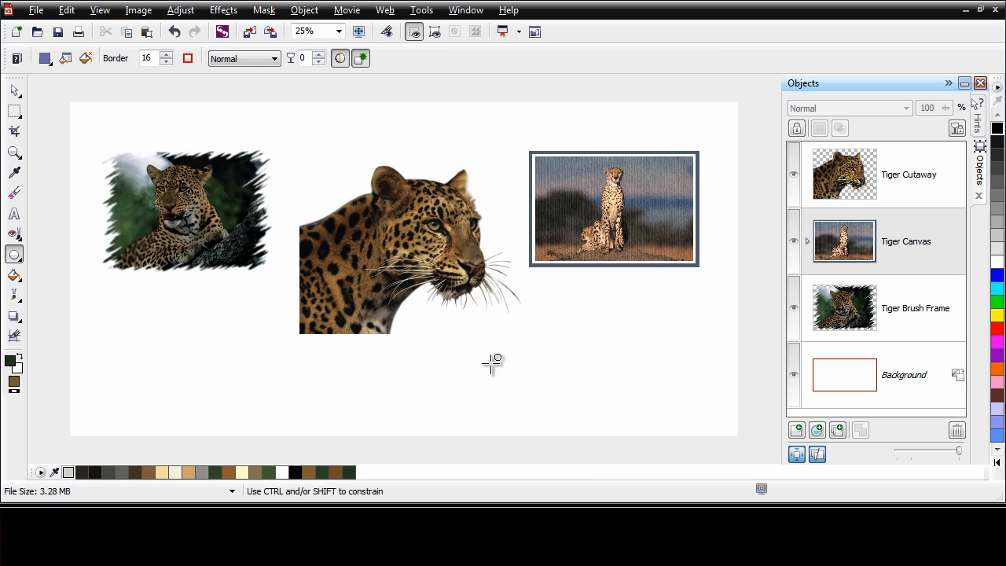
left_click(997, 258)
left_click(997, 129)
left_click_drag(403, 248, 511, 344)
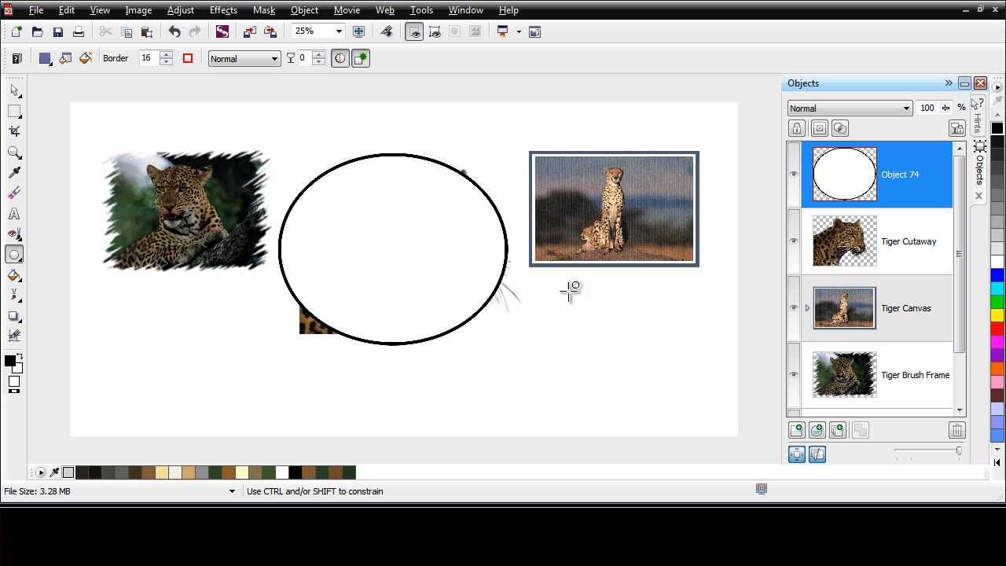
Place the new ellipse object directly beneath Tiger Cutaway in the stacking order and rename it Ellipse
left_click_drag(899, 178, 920, 265)
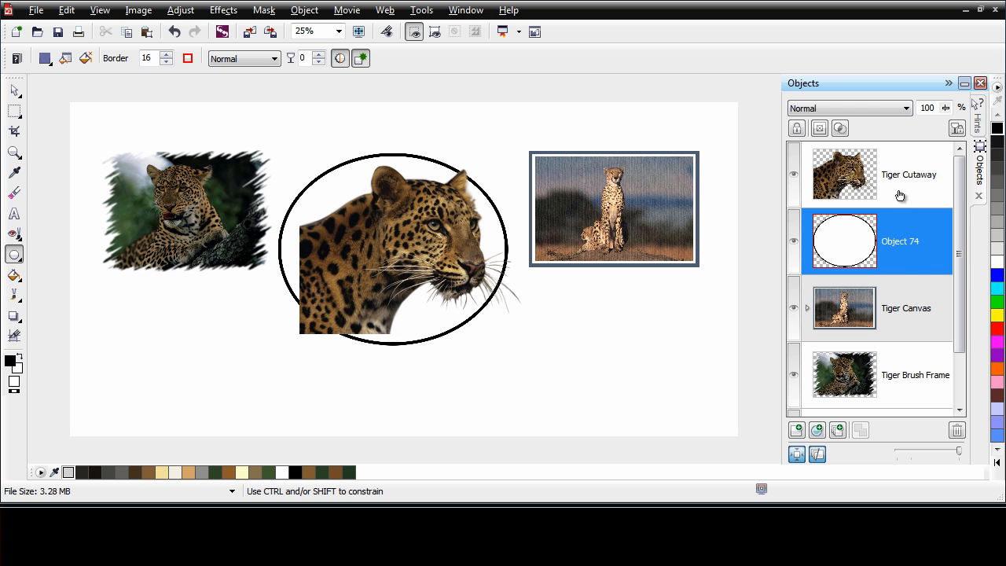
double_click(900, 242)
type("Ellips")
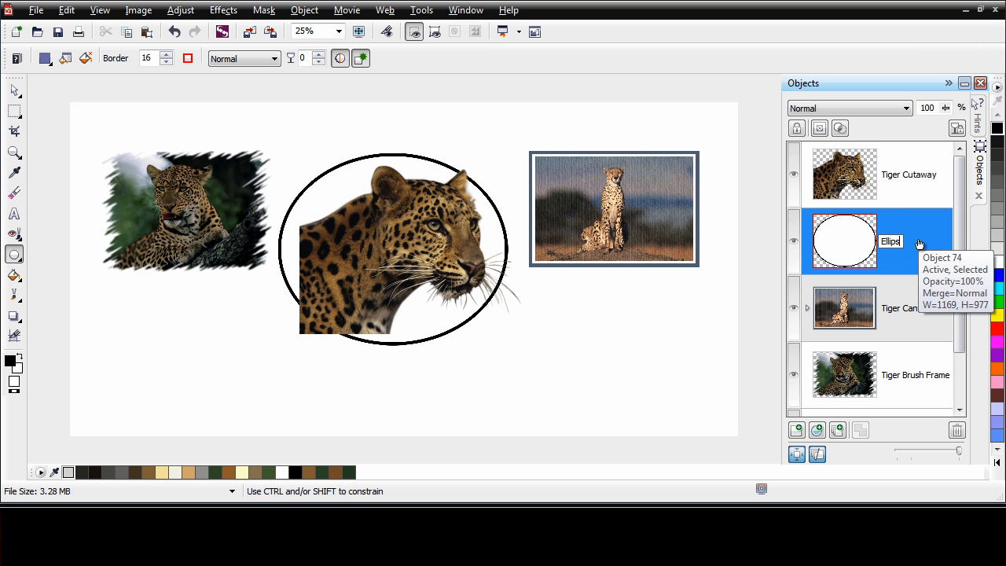
type("e")
key("Return")
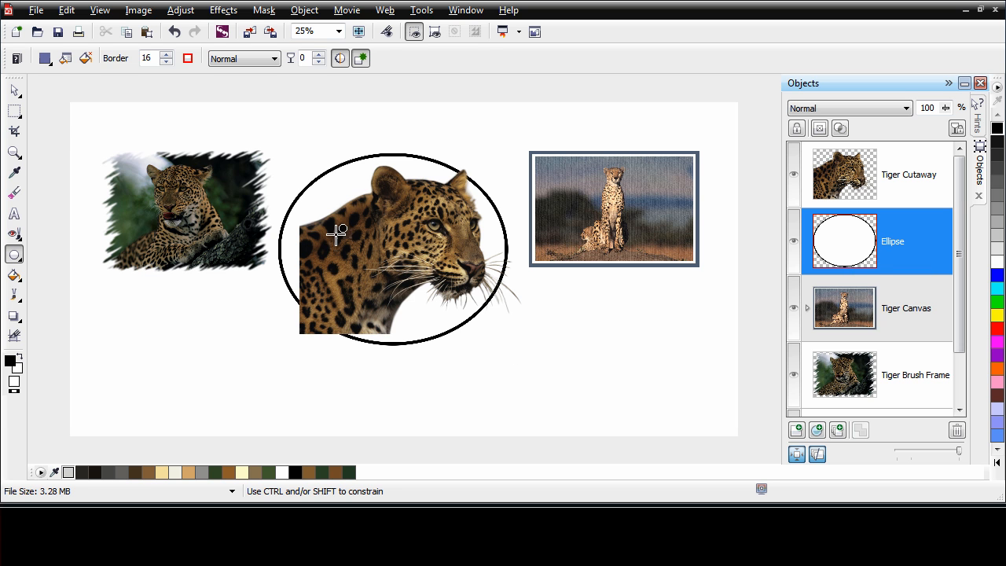
Create a mask from the Ellipse object, and shift Tiger Cutaway left and slightly down so it overlaps the ellipse's left edge
left_click(14, 91)
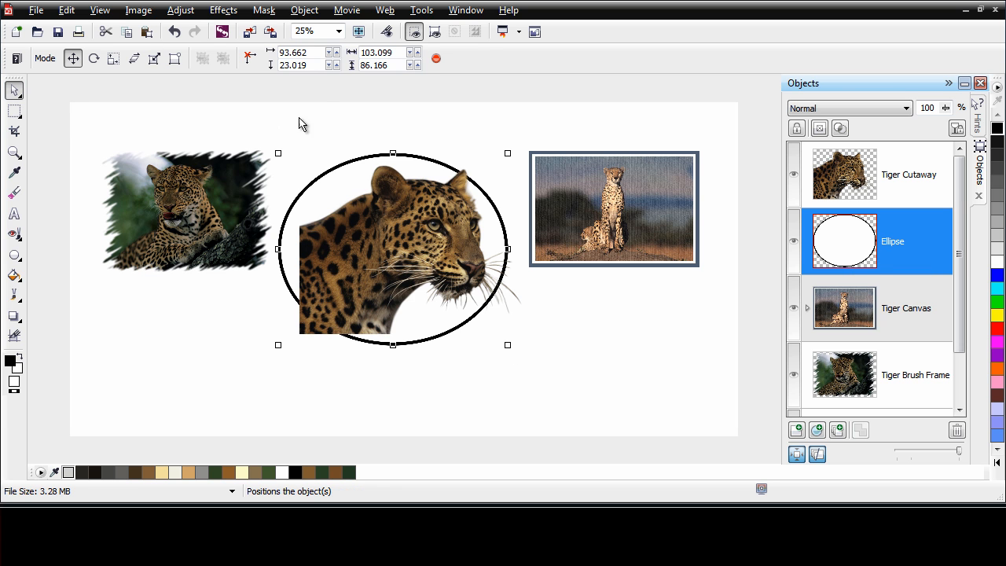
left_click(264, 11)
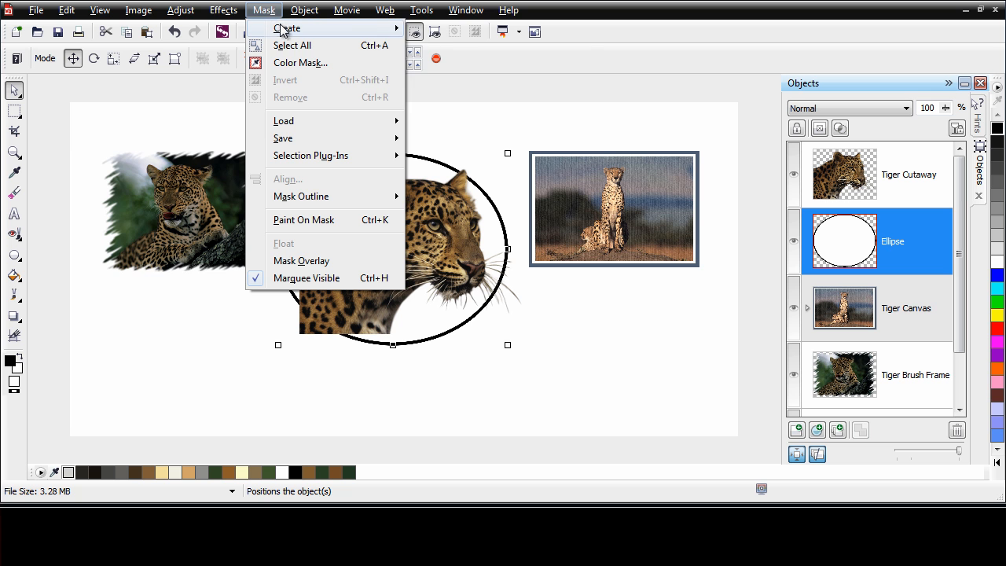
mouse_move(287, 29)
left_click(497, 31)
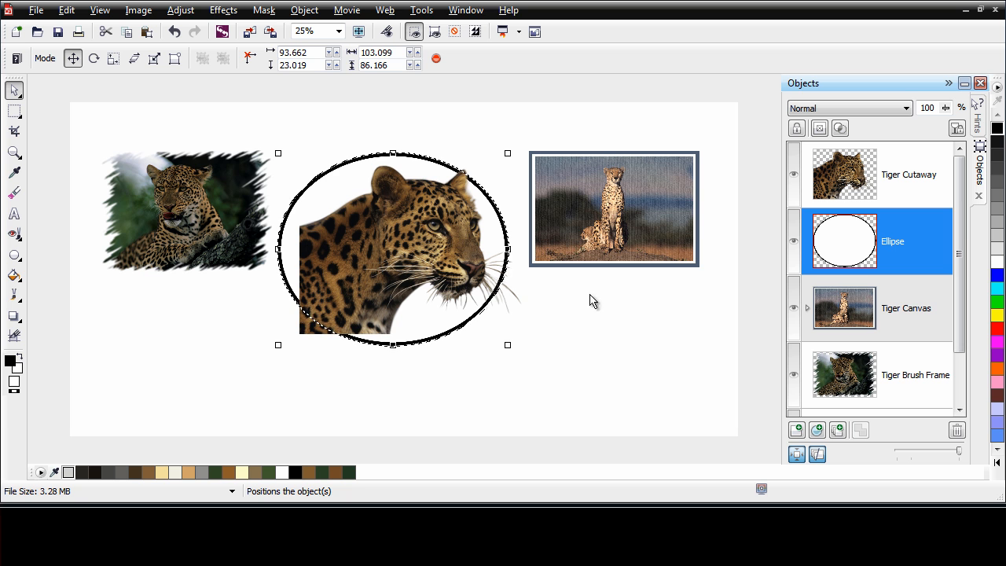
left_click(916, 178)
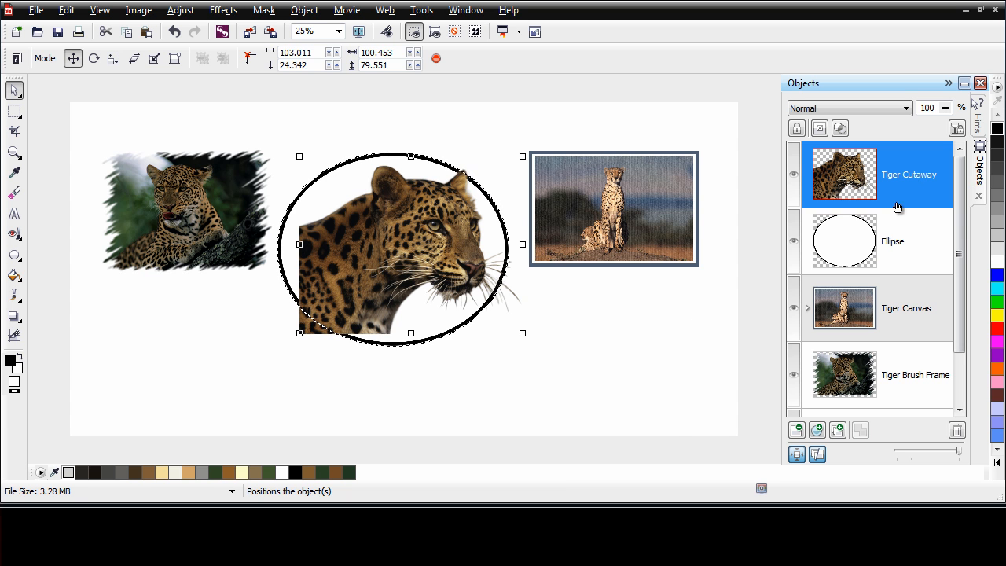
left_click_drag(429, 244, 405, 250)
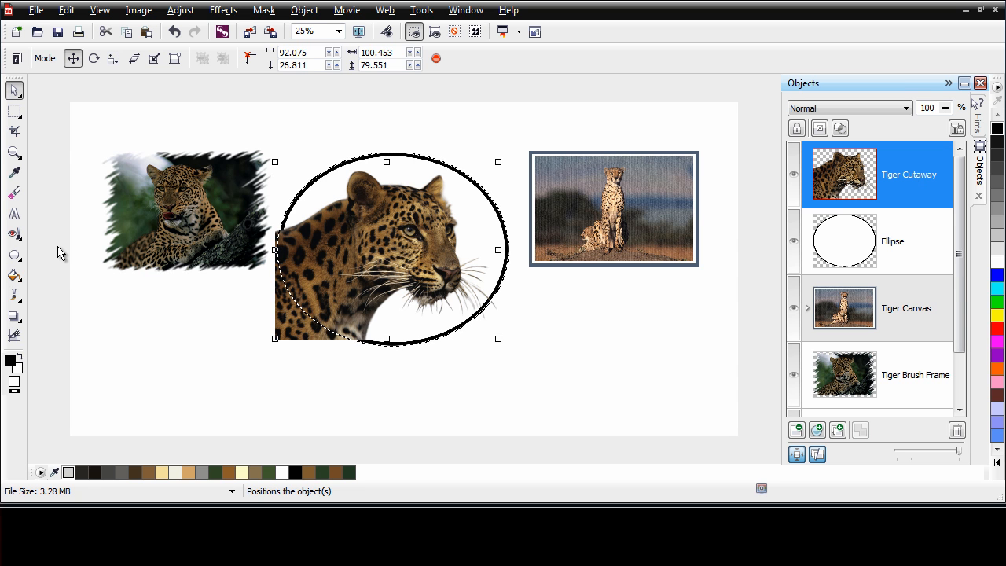
Try erasing the leopard's chin and lower-left edge with the elliptical mask active, and undo the erasing
left_click(17, 195)
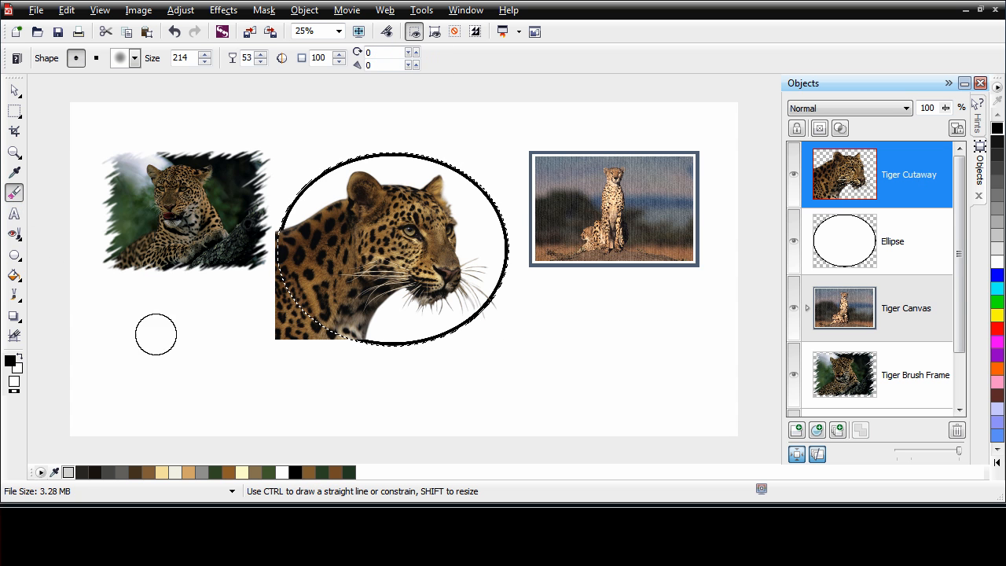
mouse_move(455, 266)
left_mouse_down()
mouse_move(400, 294)
mouse_move(442, 283)
mouse_move(405, 298)
mouse_move(423, 273)
mouse_move(413, 303)
mouse_move(429, 280)
mouse_move(401, 305)
left_mouse_up()
mouse_move(314, 358)
left_mouse_down()
mouse_move(274, 308)
mouse_move(301, 350)
mouse_move(286, 332)
left_mouse_up()
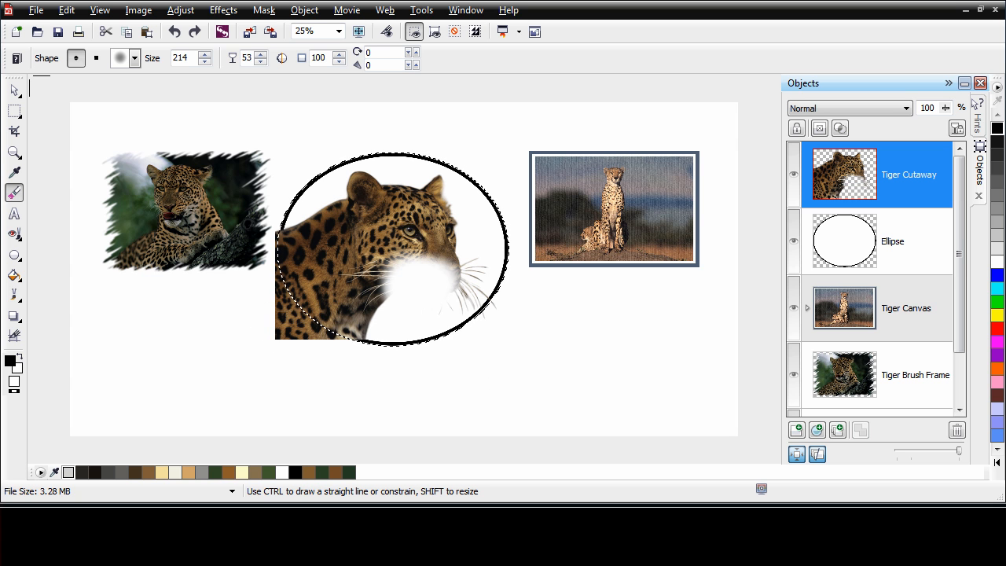
key("ctrl+z")
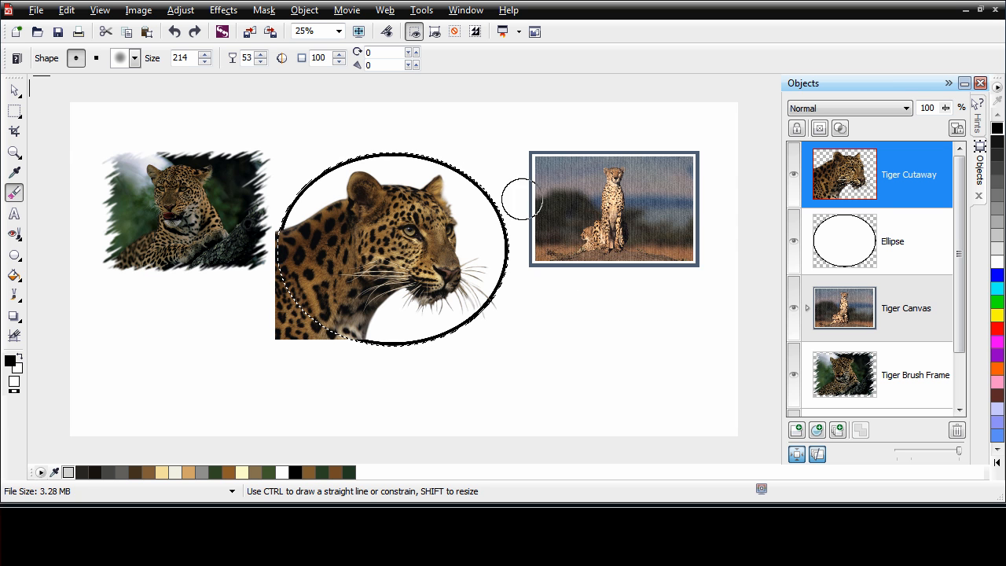
Invert the mask to erase the parts of Tiger Cutaway that extend outside the ellipse, and remove the mask
left_click(475, 31)
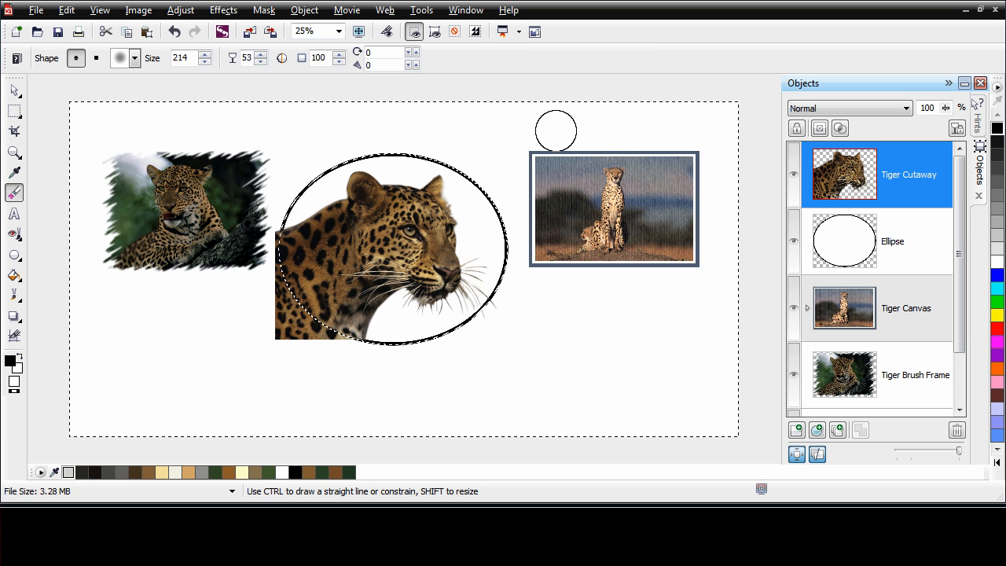
mouse_move(412, 277)
left_mouse_down()
mouse_move(401, 263)
mouse_move(401, 275)
left_mouse_up()
left_click(376, 231)
mouse_move(370, 360)
left_mouse_down()
mouse_move(331, 357)
mouse_move(284, 311)
left_mouse_up()
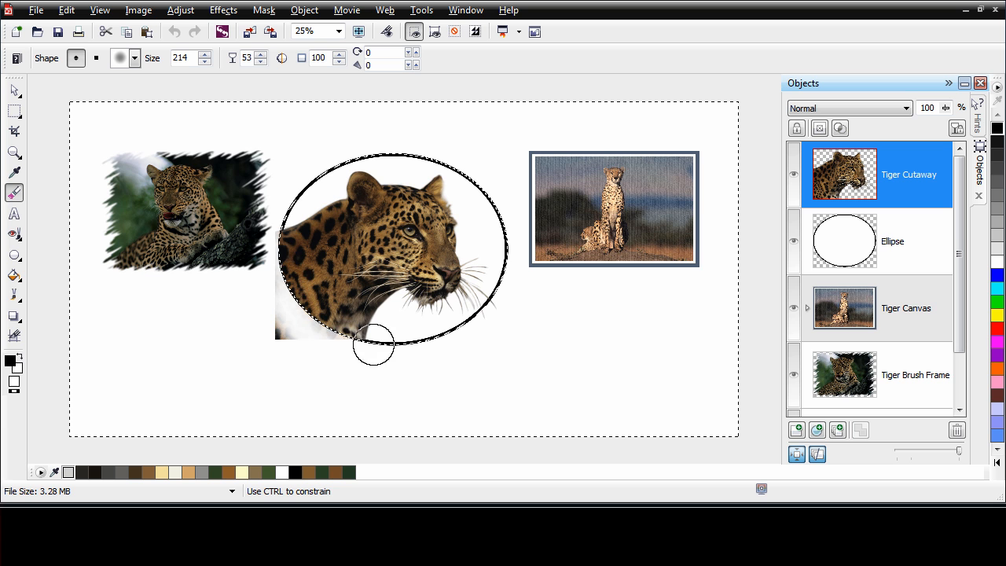
mouse_move(284, 310)
left_mouse_down()
mouse_move(289, 350)
mouse_move(278, 209)
mouse_move(299, 301)
mouse_move(383, 361)
mouse_move(336, 335)
mouse_move(271, 228)
mouse_move(323, 334)
mouse_move(381, 352)
mouse_move(309, 311)
mouse_move(282, 218)
mouse_move(308, 313)
mouse_move(381, 353)
mouse_move(461, 362)
left_mouse_up()
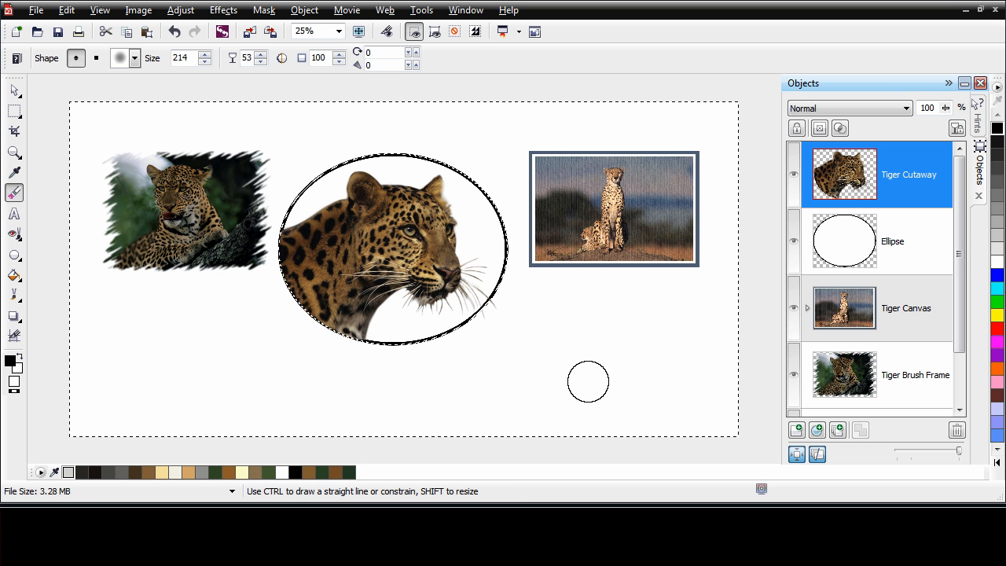
left_click(456, 32)
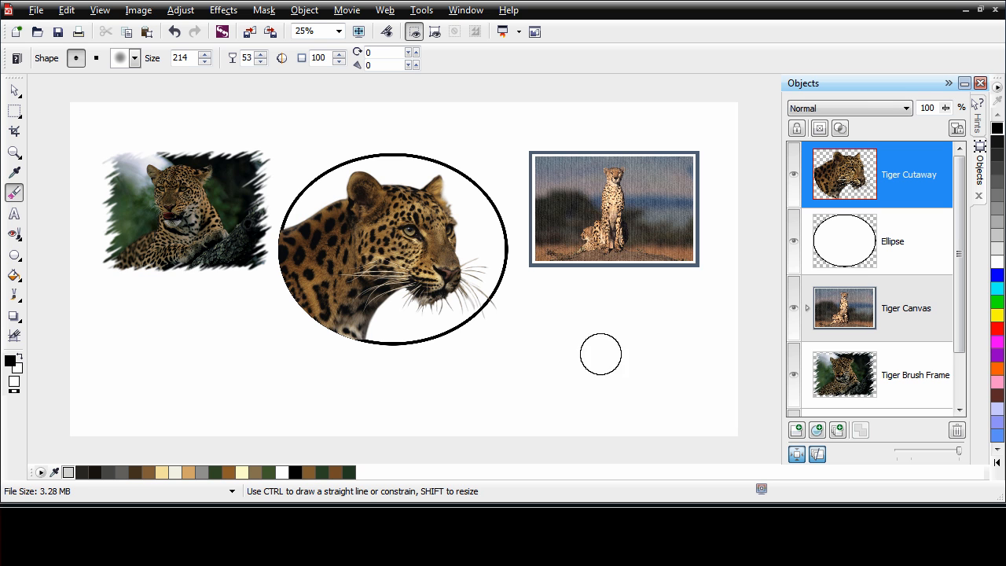
Add a black perspective drop shadow to Tiger Cutaway at about 58° with transparency about 71 and feather 78, and deselect it
left_click(13, 318)
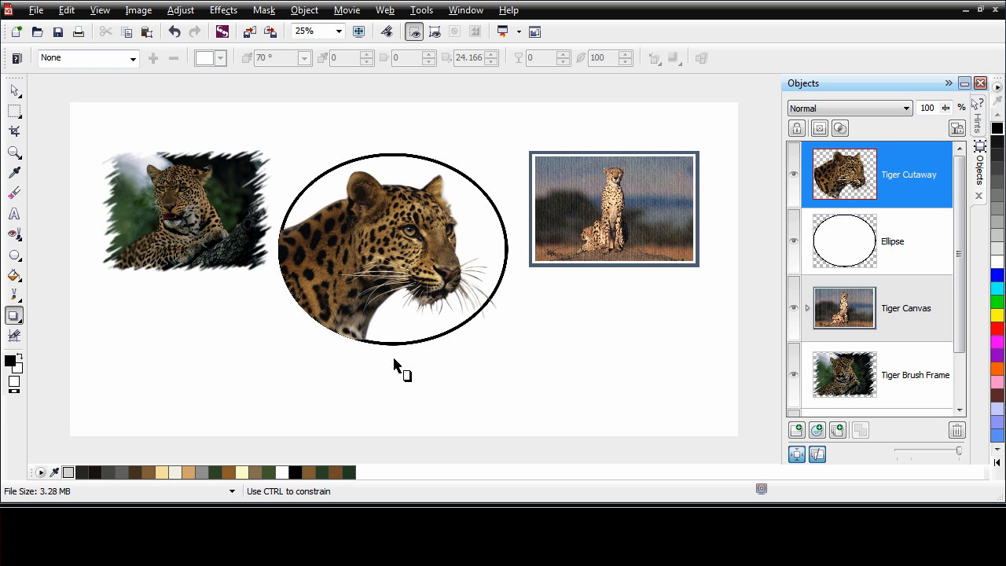
left_click_drag(386, 336, 415, 287)
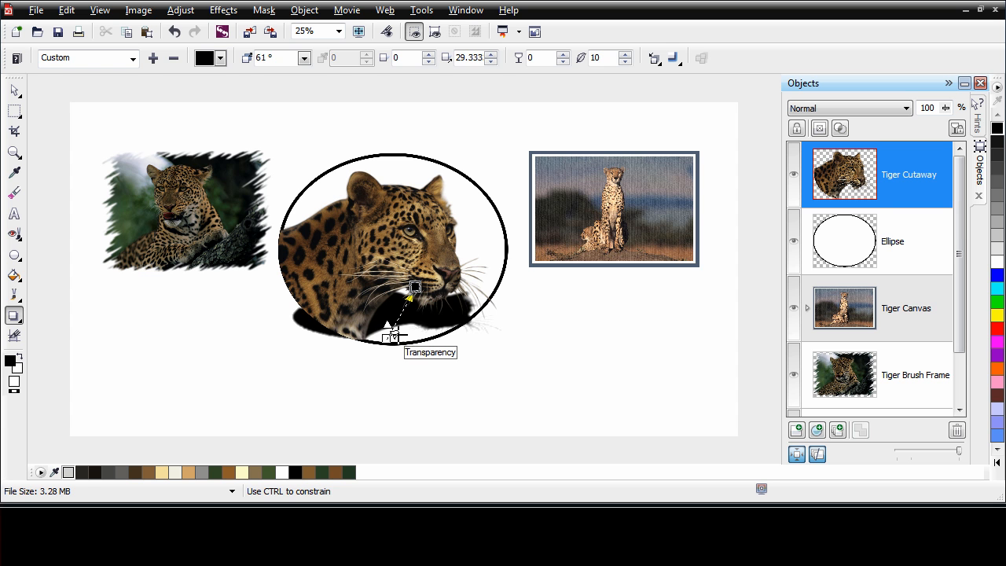
left_click_drag(400, 330, 433, 264)
left_click_drag(416, 301, 415, 288)
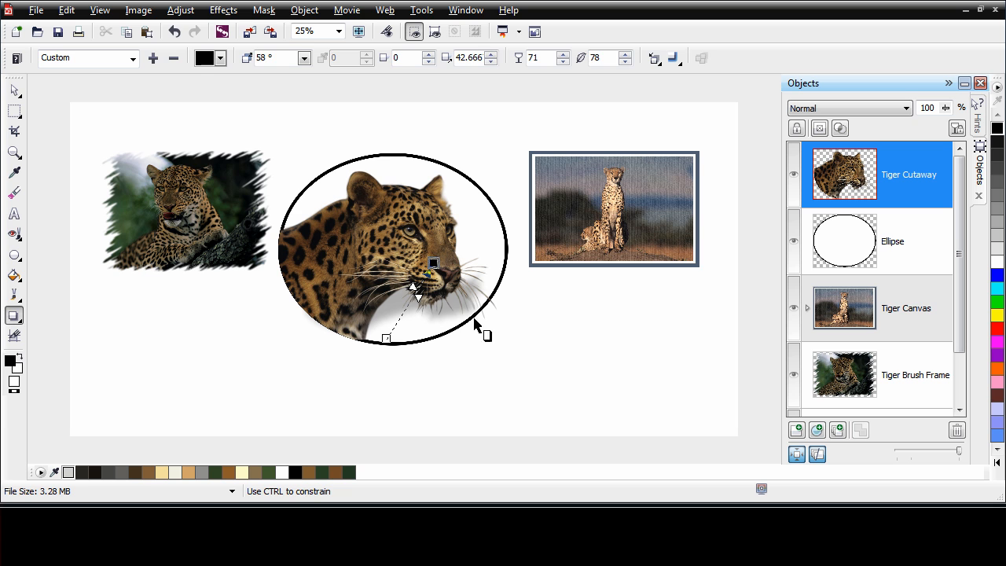
left_click(14, 91)
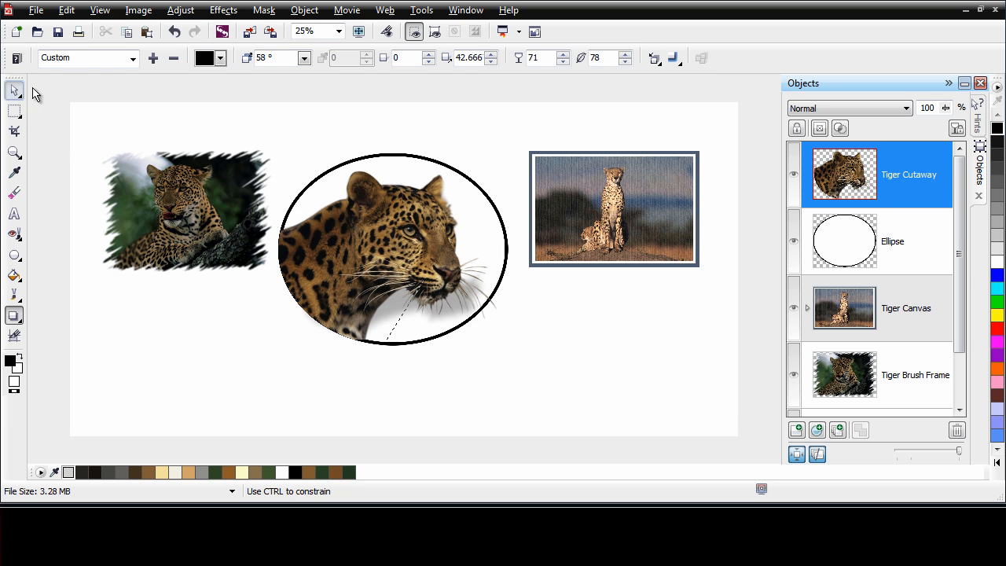
left_click(759, 414)
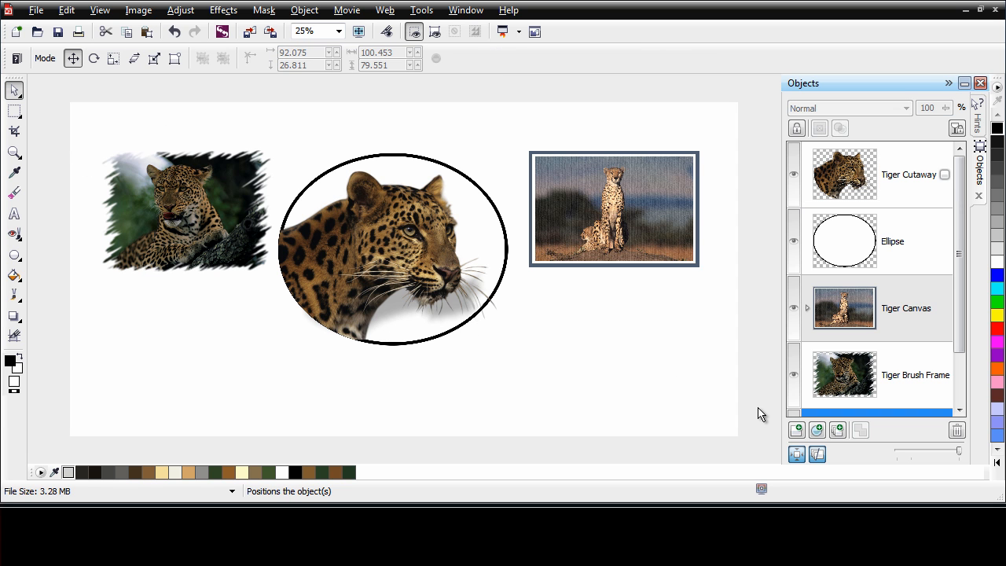